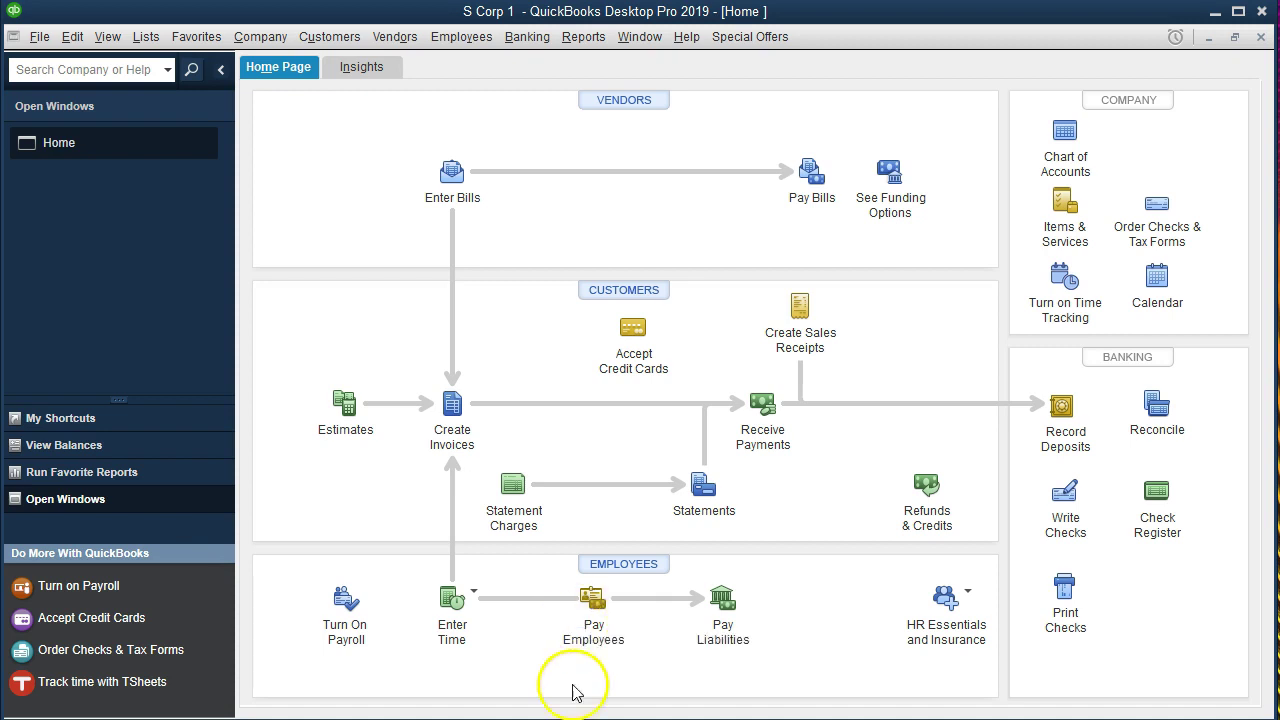
- Start paying employees with a check date of 10/01/2021, accept the future date and mark all employees for payment
left_click(593, 604)
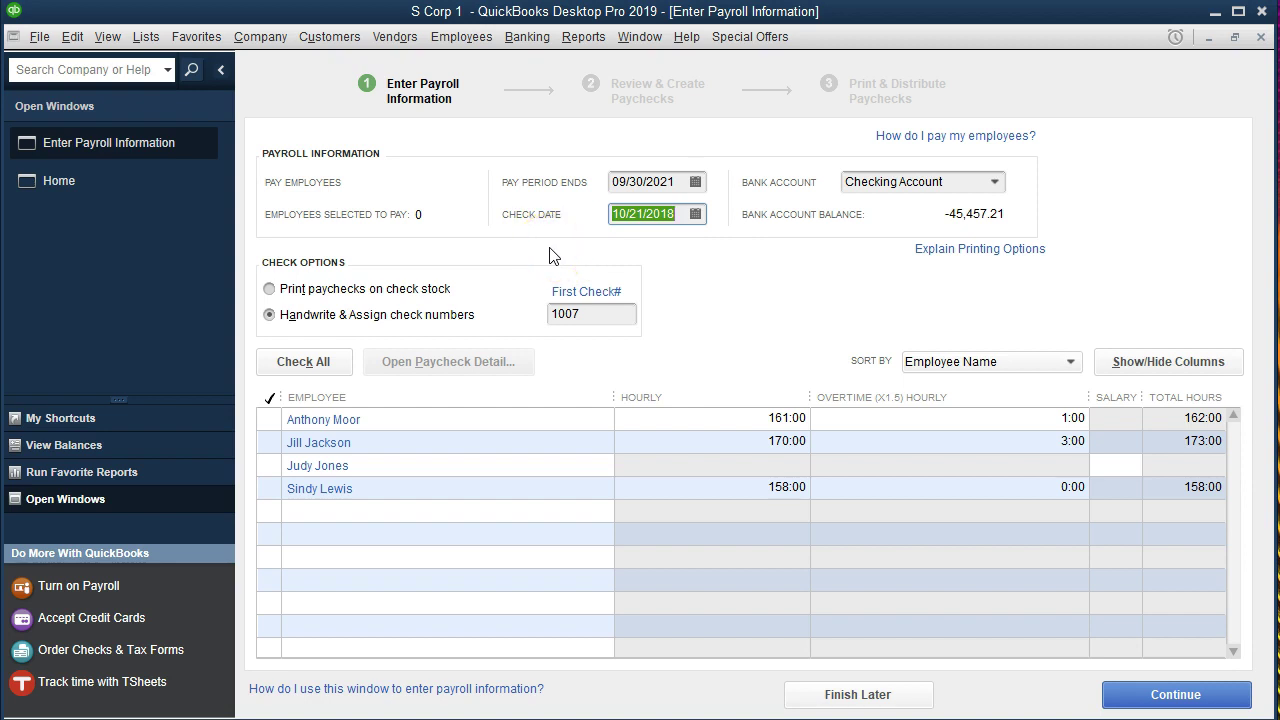
type("10")
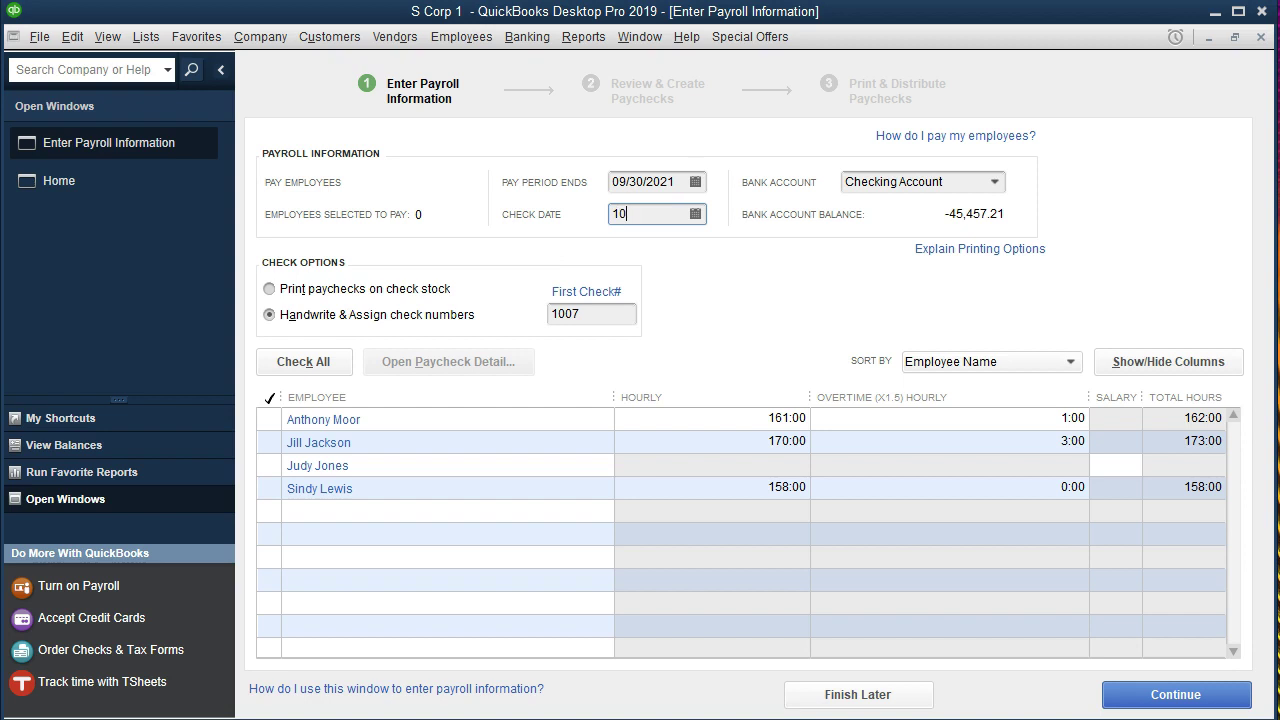
type("/01/21")
key("Tab")
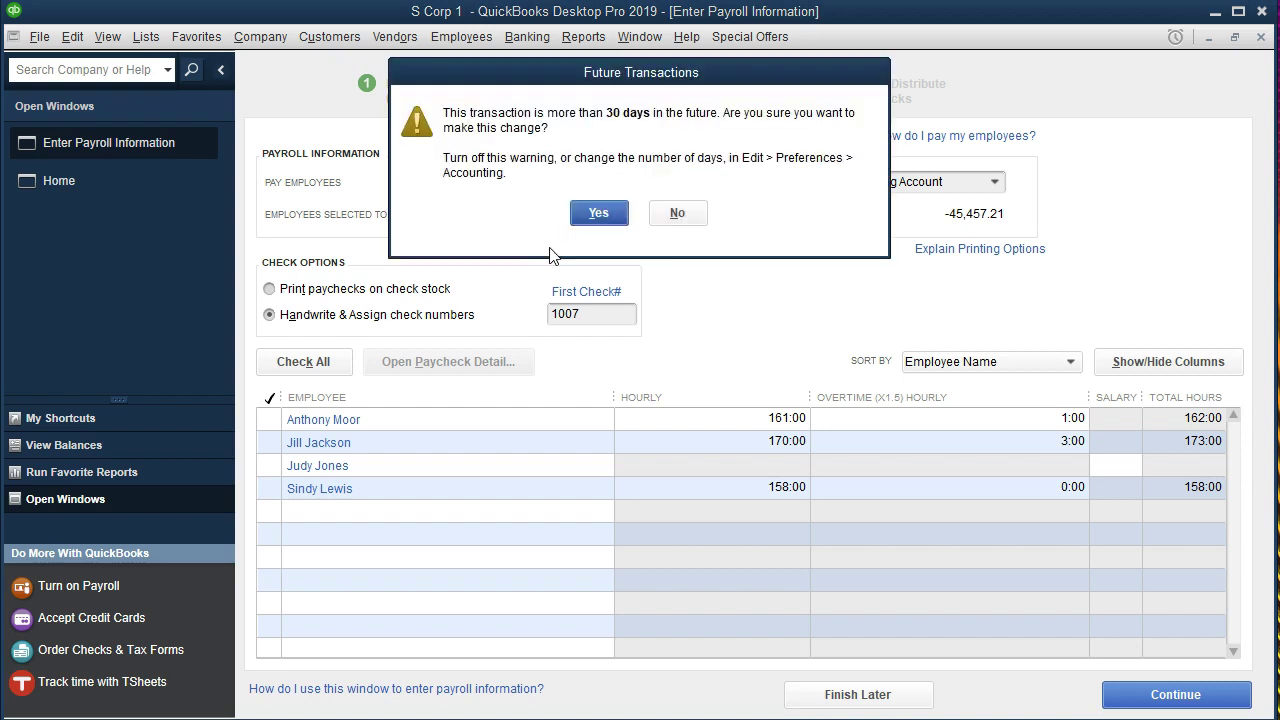
left_click(590, 212)
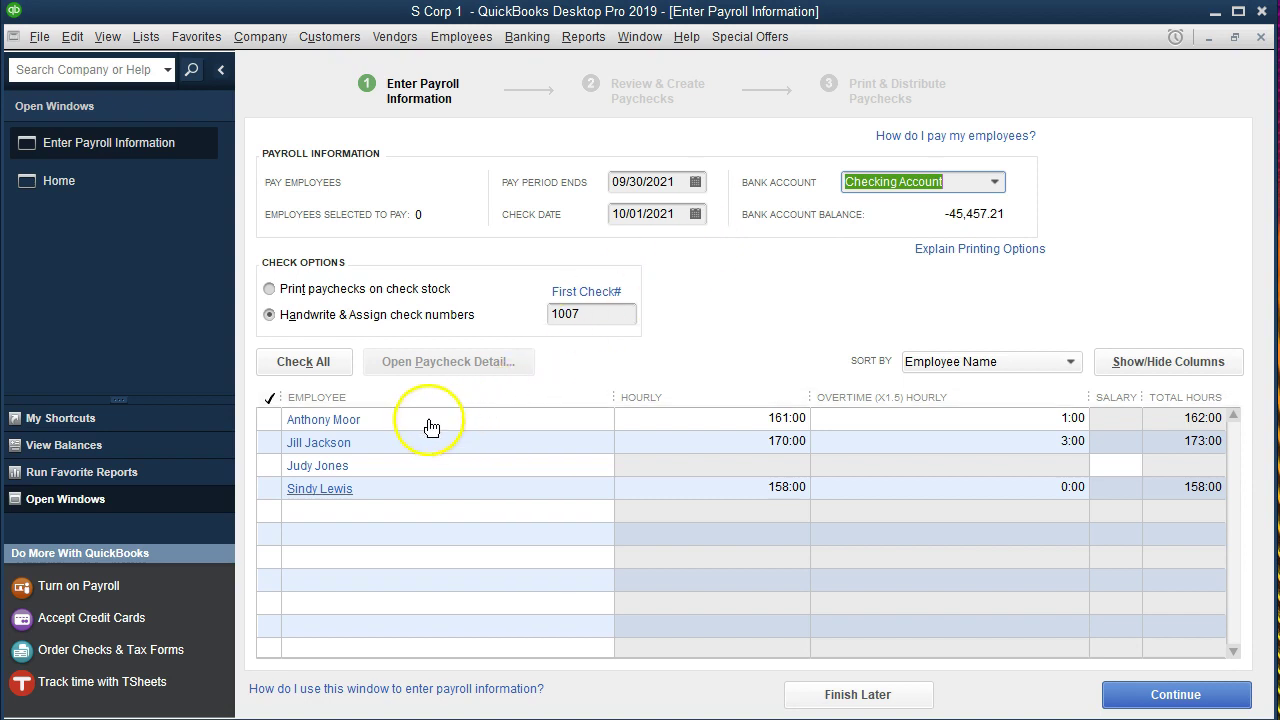
left_click(341, 377)
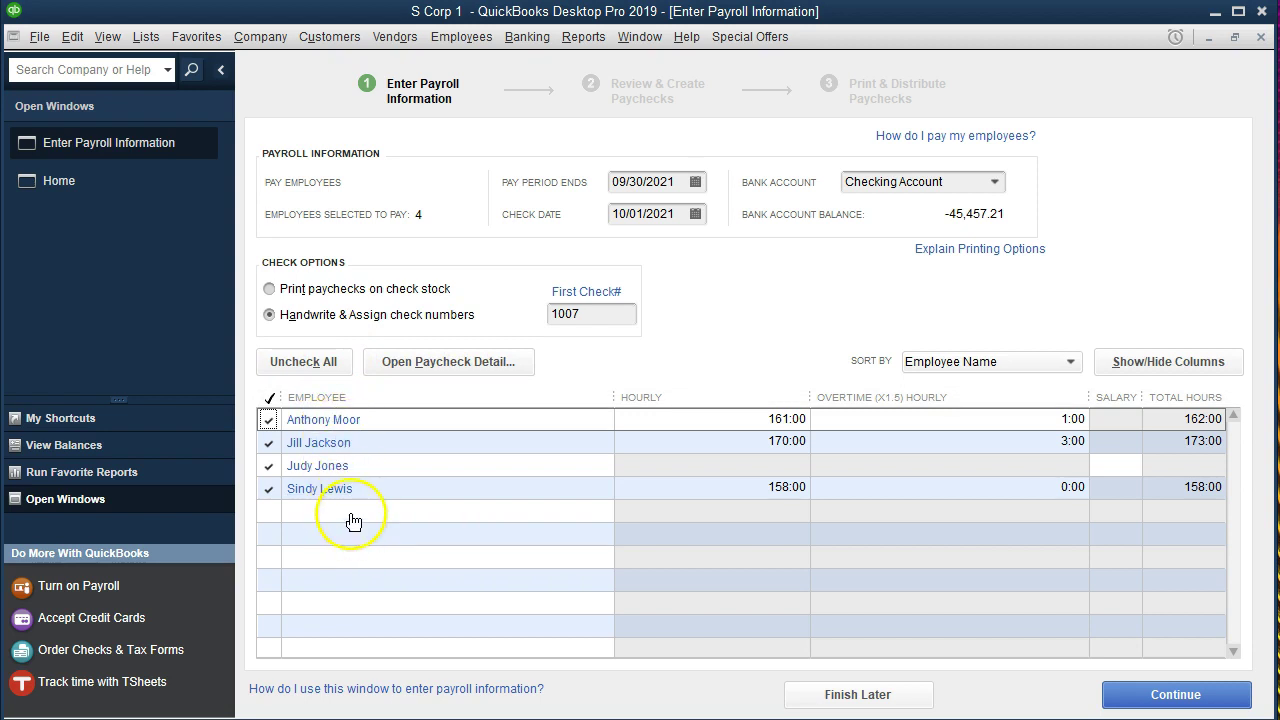
- Open the first listed employee's paycheck and set the hours to 163 for Hourly and 3 for Overtime (x1.5) hourly
left_click(341, 427)
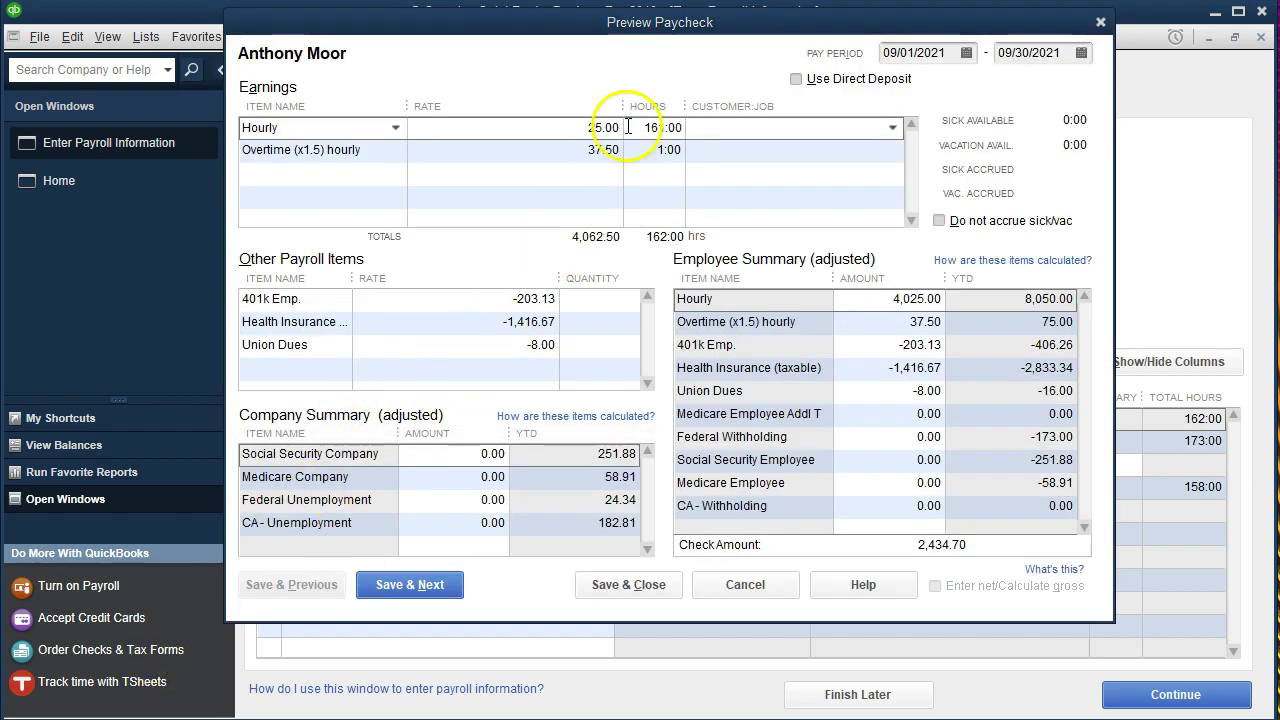
left_click(778, 127)
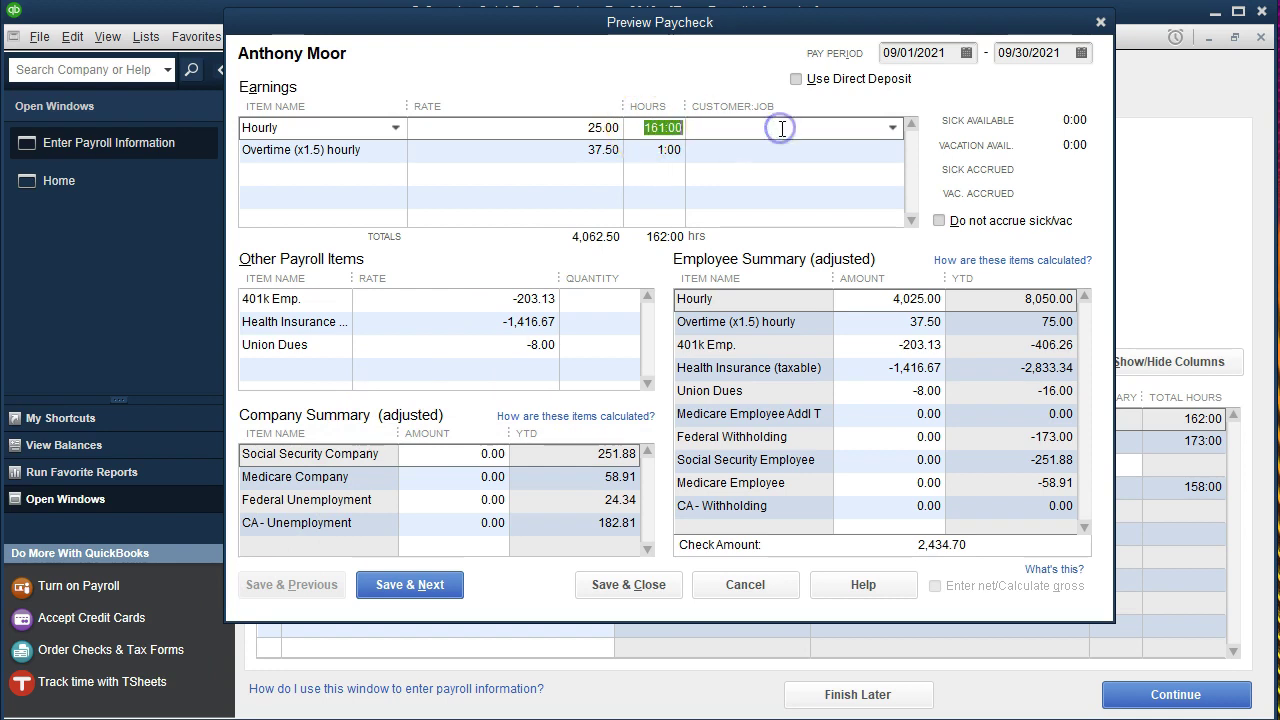
type("163")
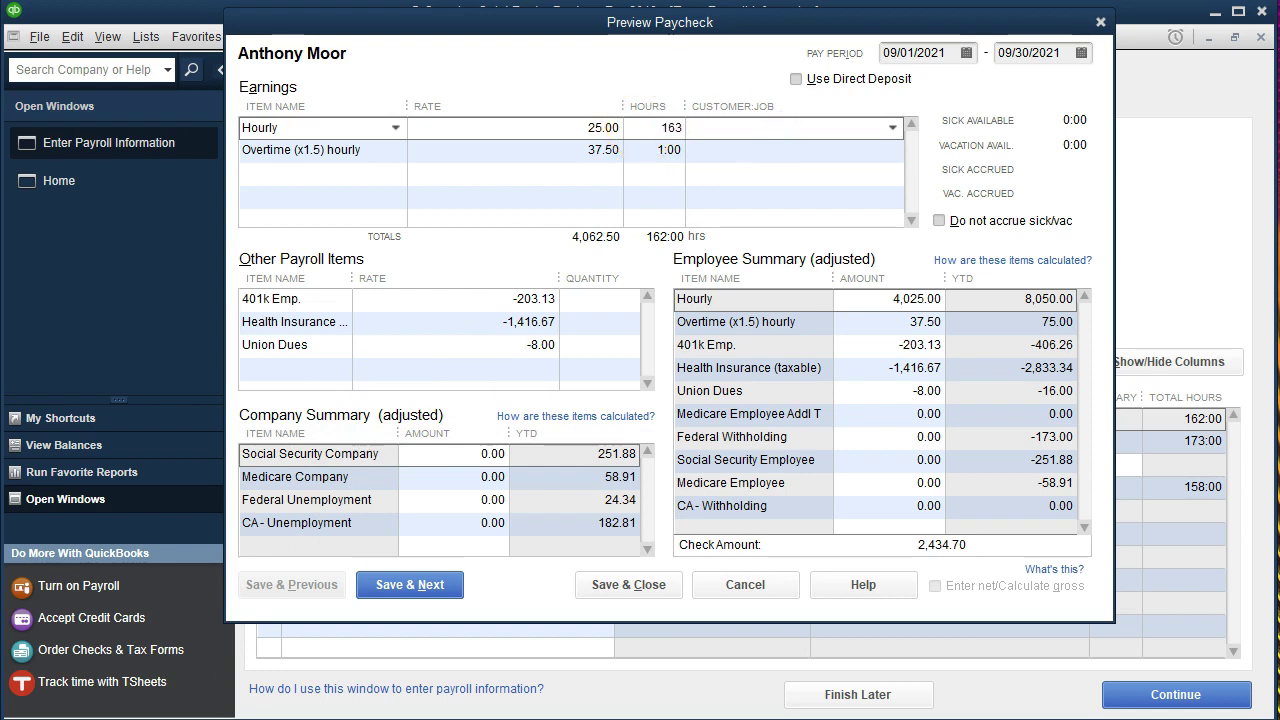
key("Tab")
key("Tab")
key("Tab")
key("Tab")
type("3")
key("Tab")
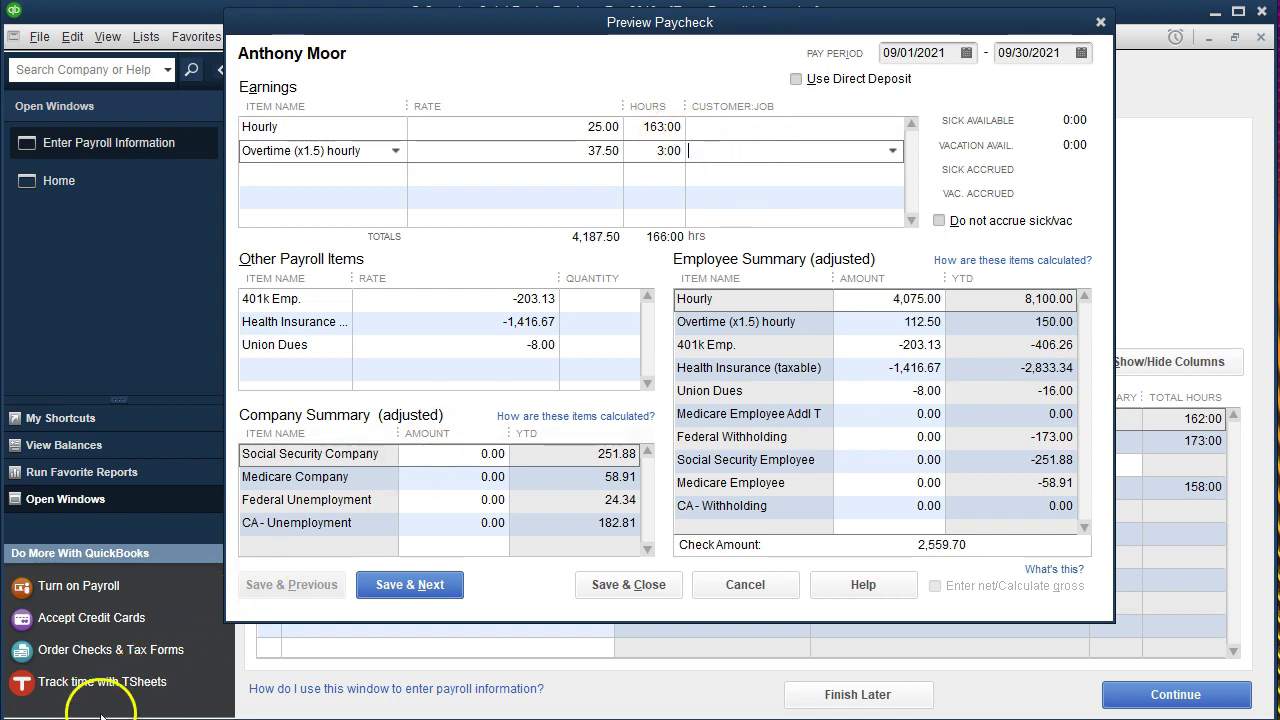
- Examine the first employee's summary amounts for earnings, 401k, health insurance, union dues, federal withholding, Social Security and Medicare
left_click(900, 300)
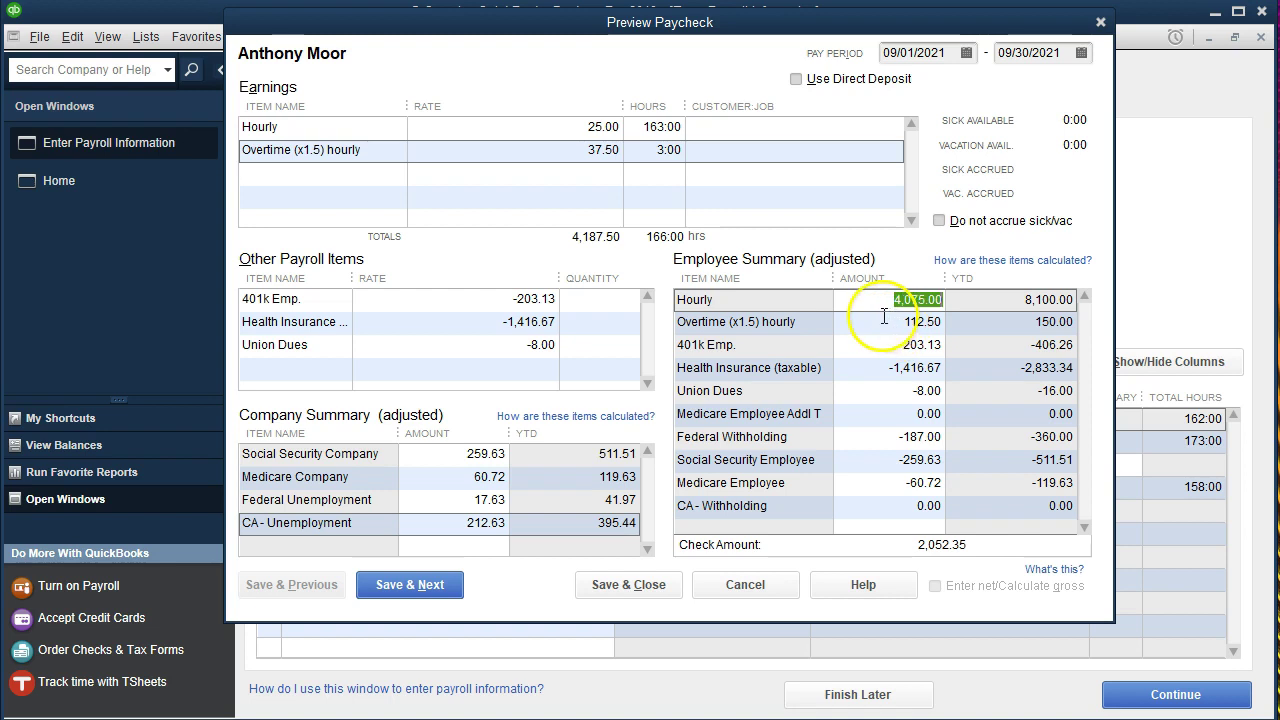
left_click(884, 321)
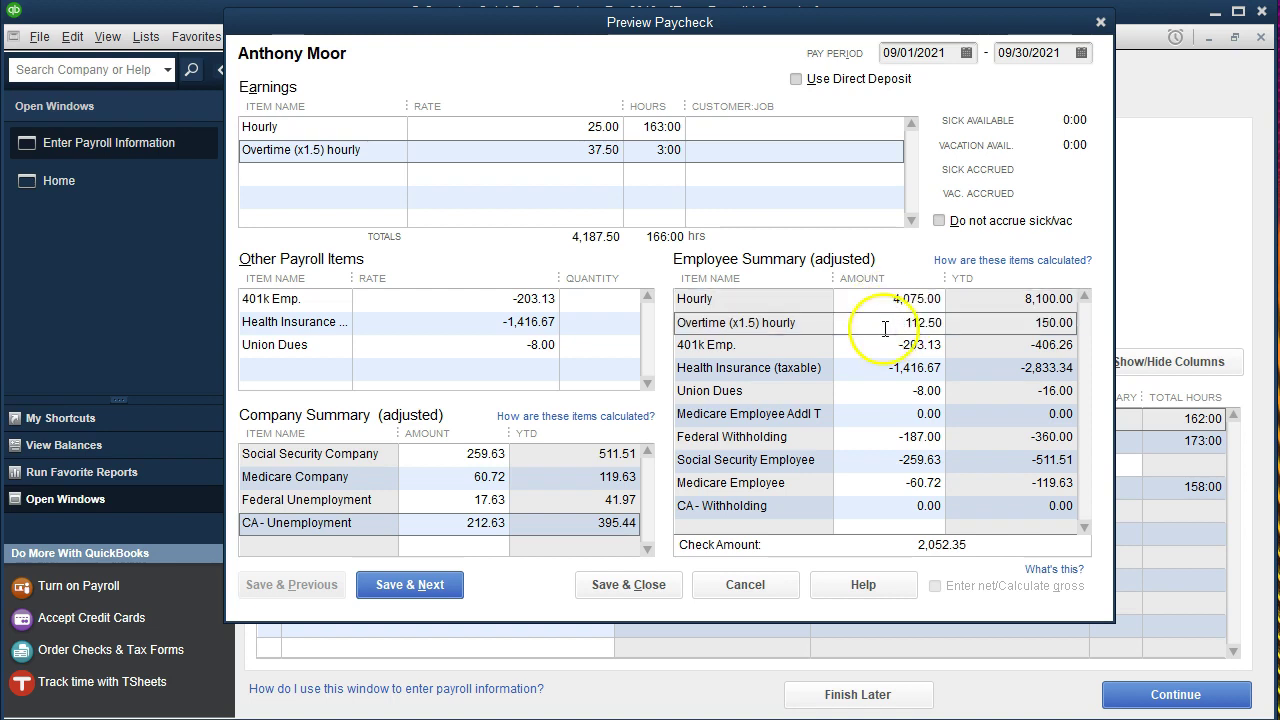
left_click(884, 344)
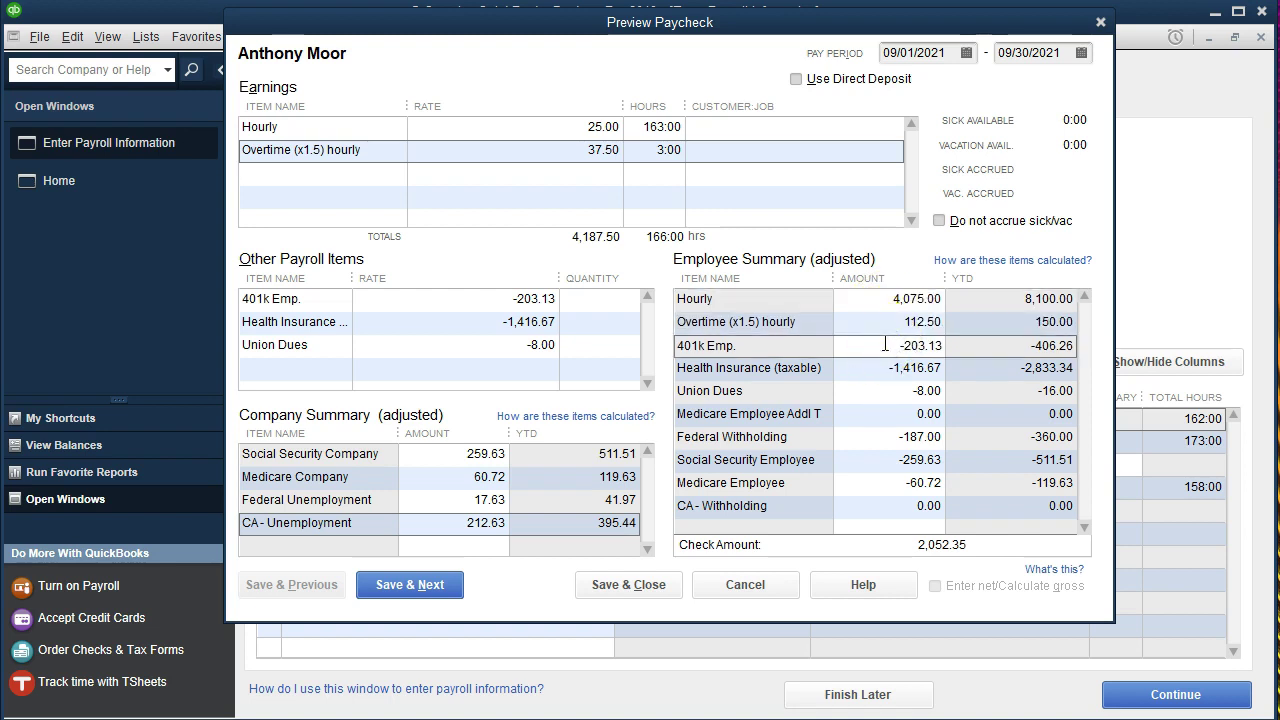
left_click(884, 368)
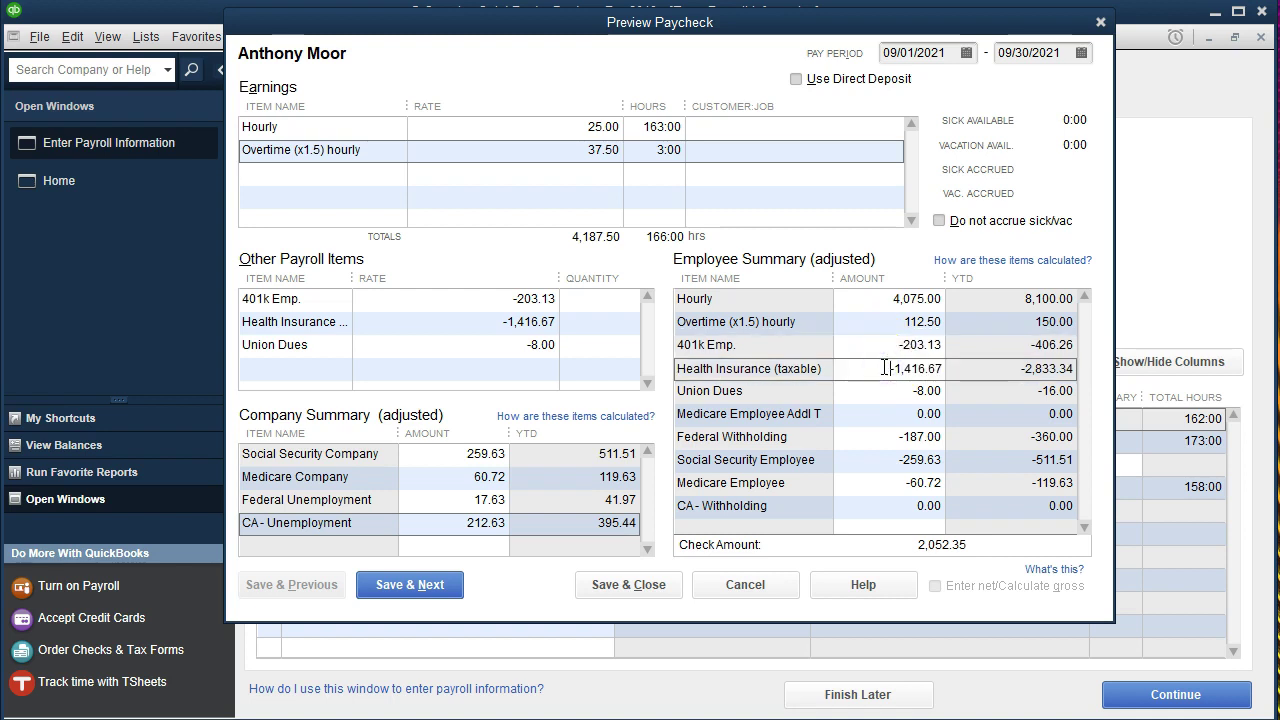
left_click(884, 391)
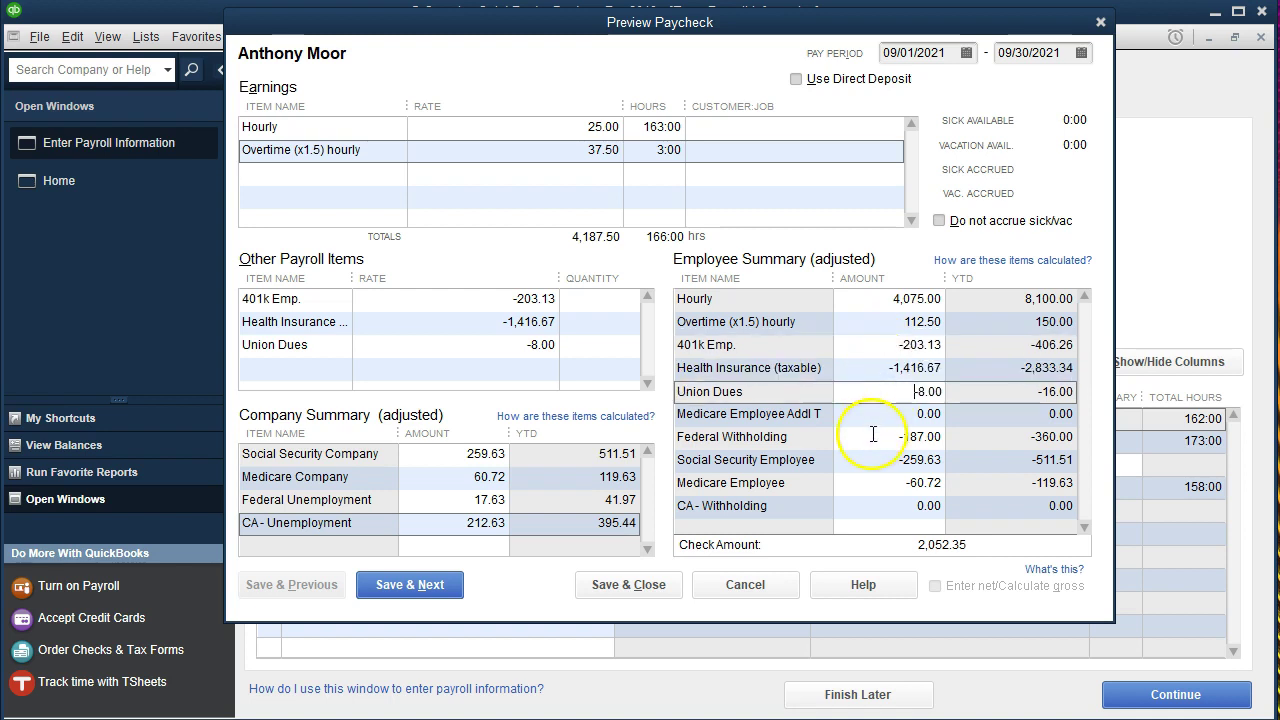
left_click(873, 436)
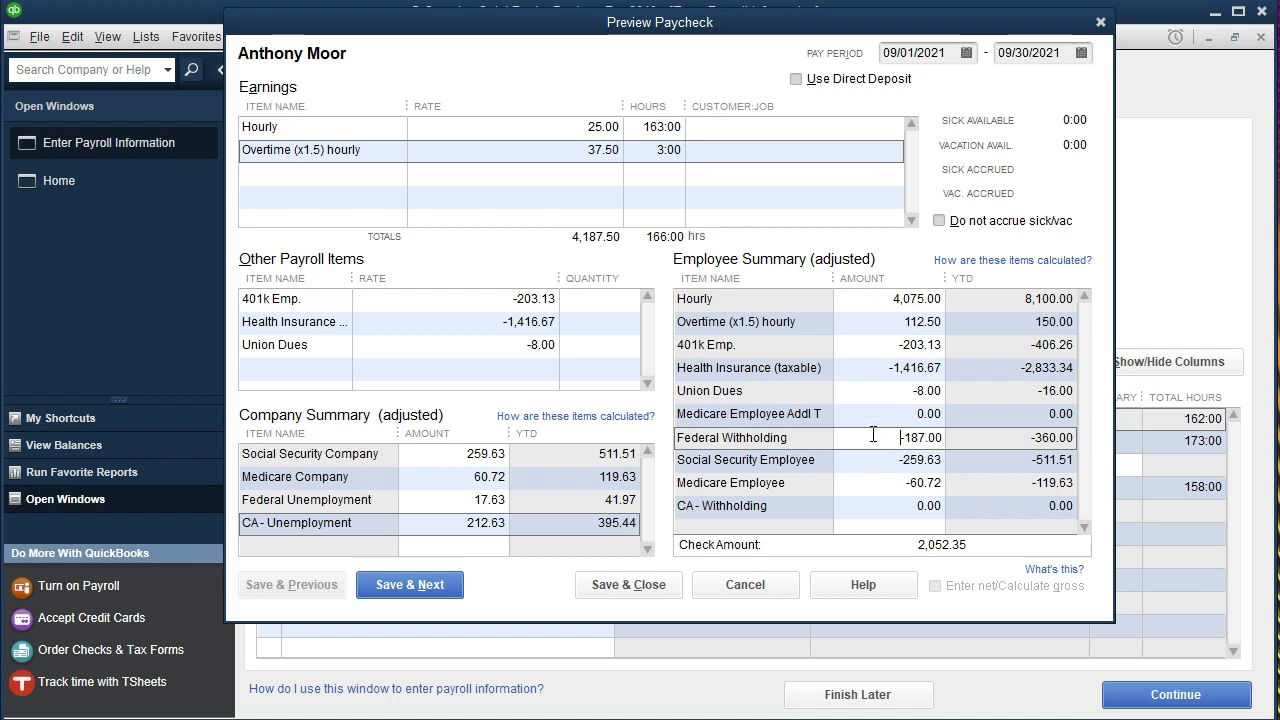
left_click(875, 458)
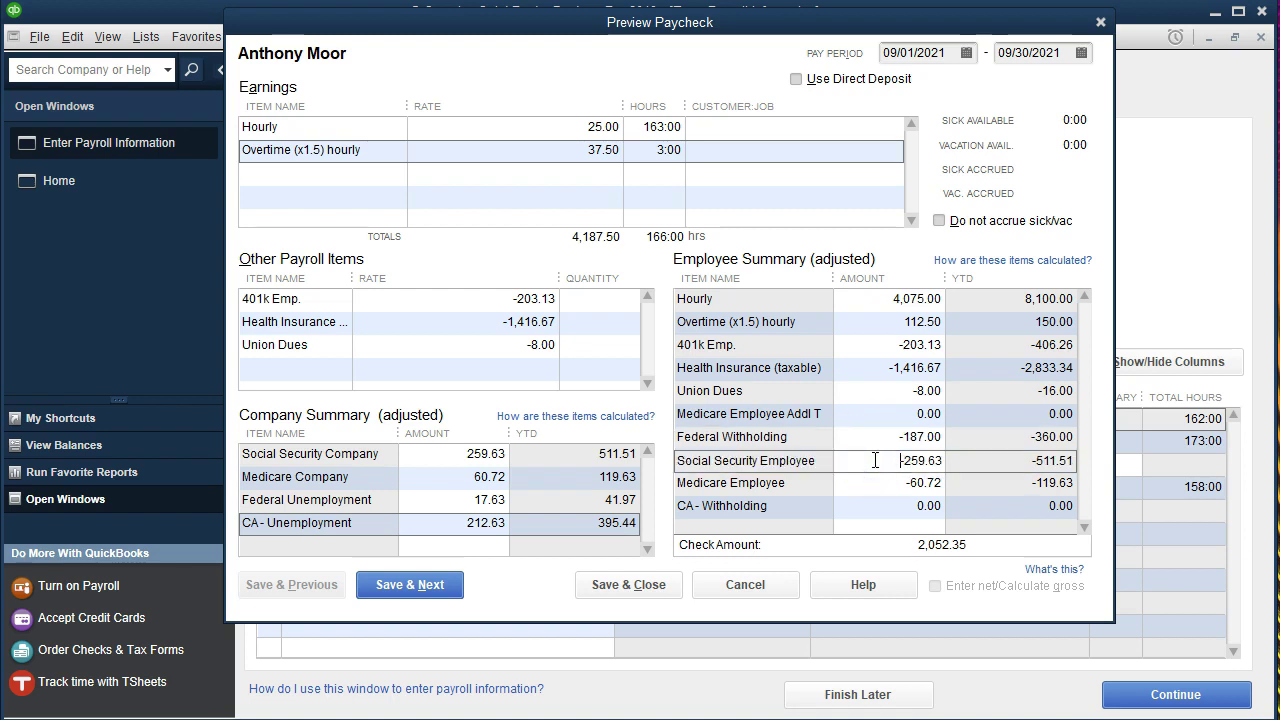
left_click(876, 483)
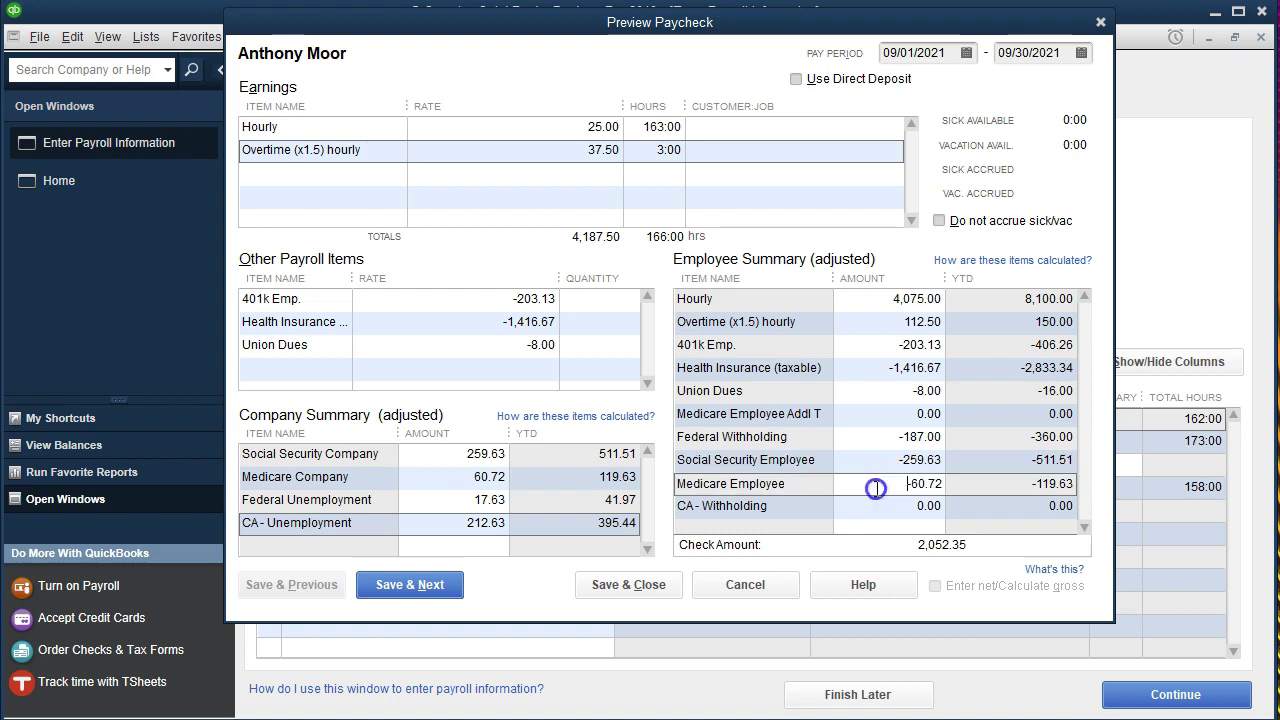
left_click(785, 490)
left_click(781, 496)
- Check the company Social Security, Medicare and unemployment amounts, then save the first employee's paycheck and go on to the second
left_click(467, 457)
left_click(460, 460)
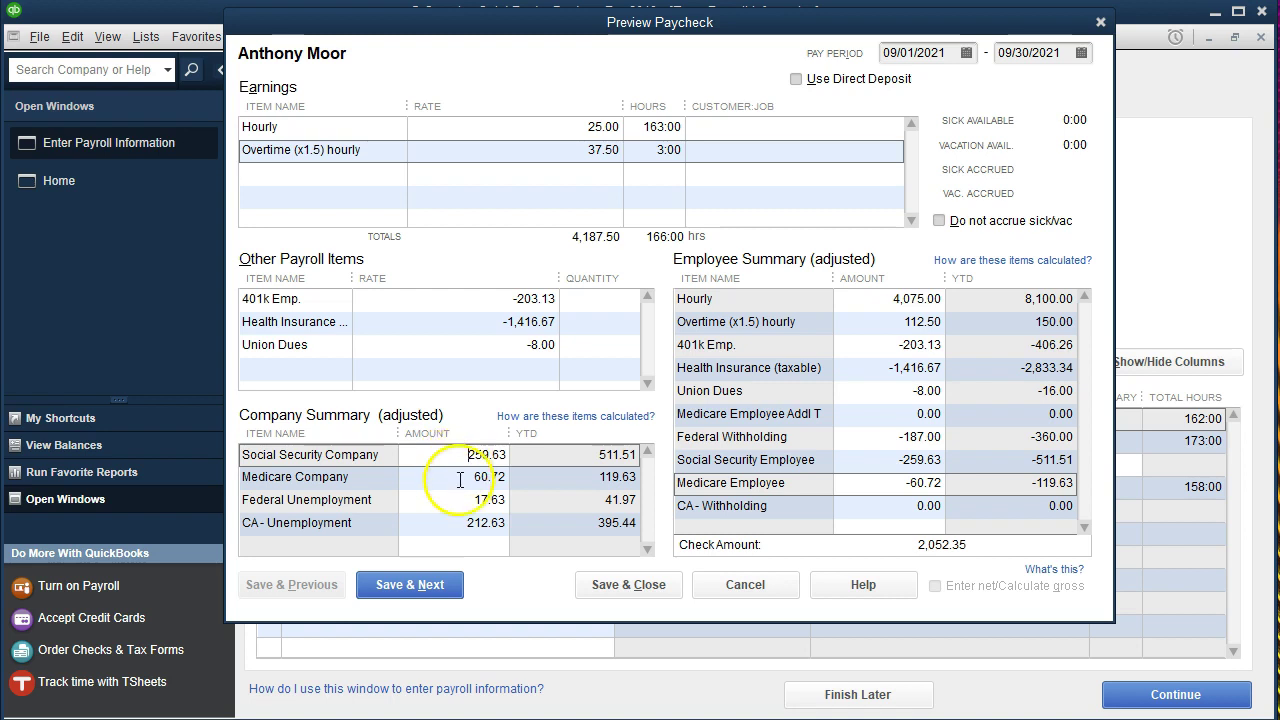
left_click(460, 480)
left_click(461, 498)
left_click(457, 512)
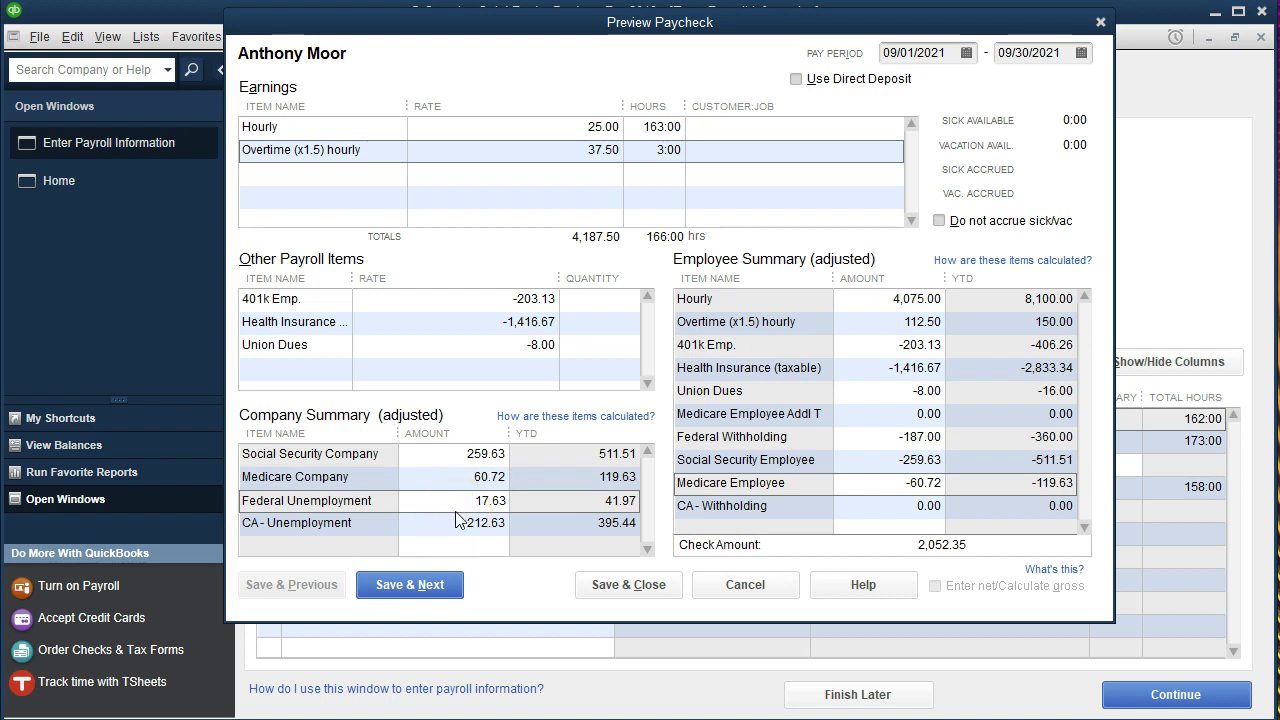
left_click(440, 550)
left_click(432, 524)
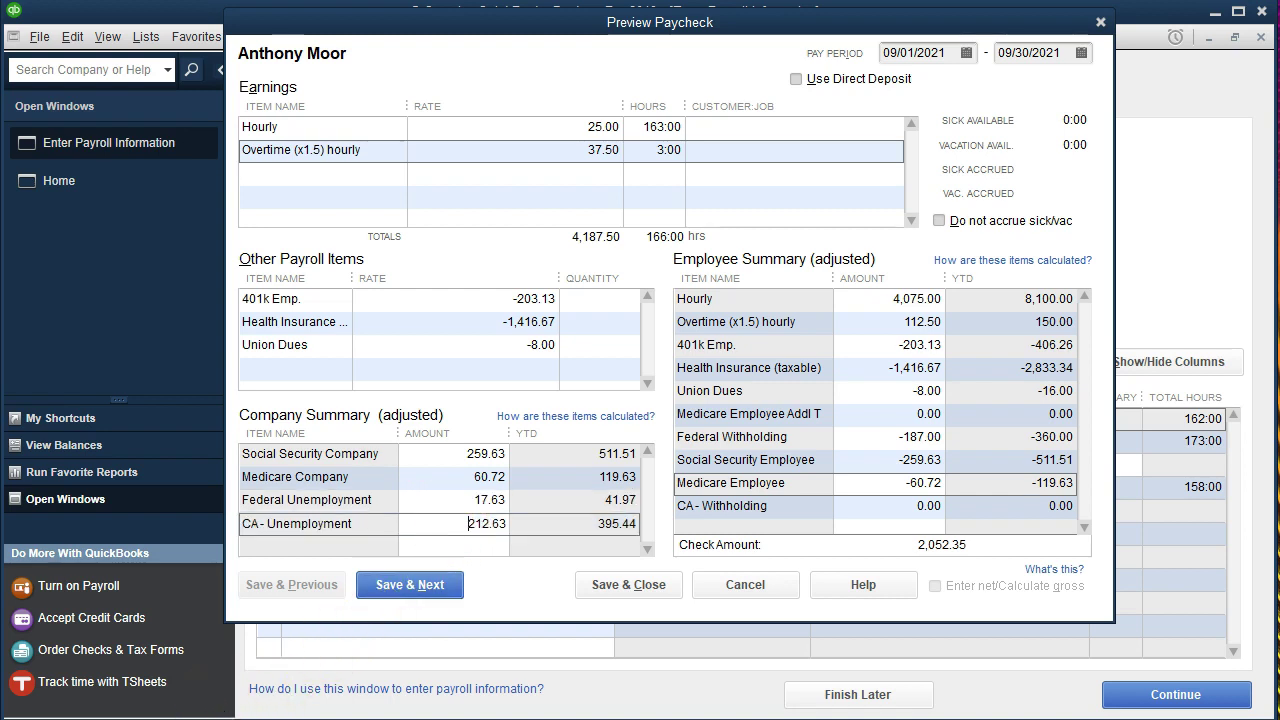
left_click(446, 598)
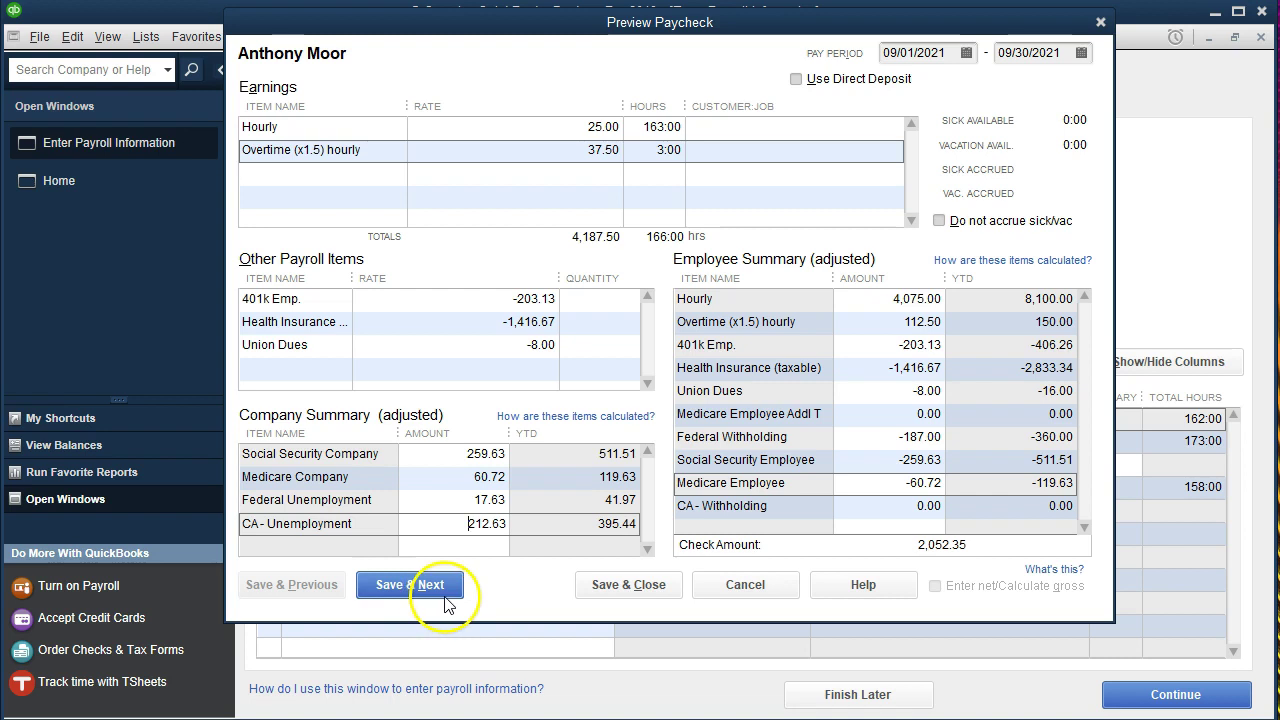
left_click(446, 598)
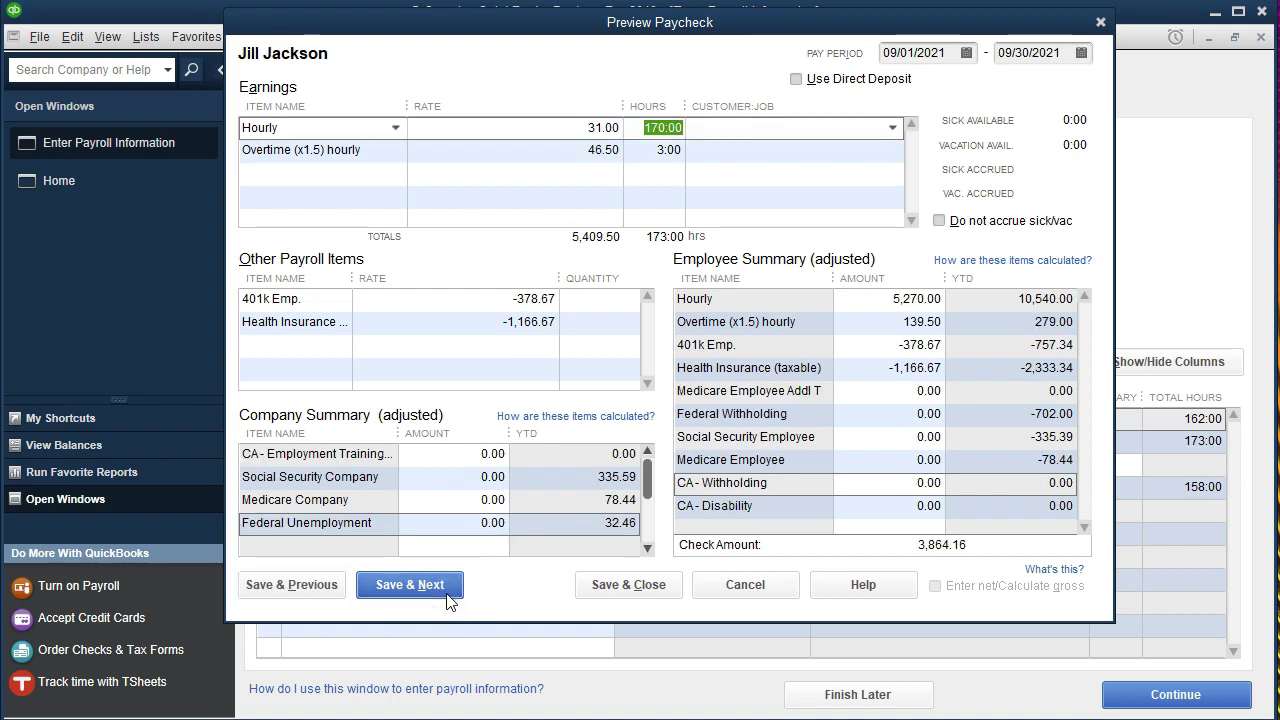
- Set the second employee's hours to 140 for Hourly and 0 for Overtime (x1.5) hourly
left_click(379, 236)
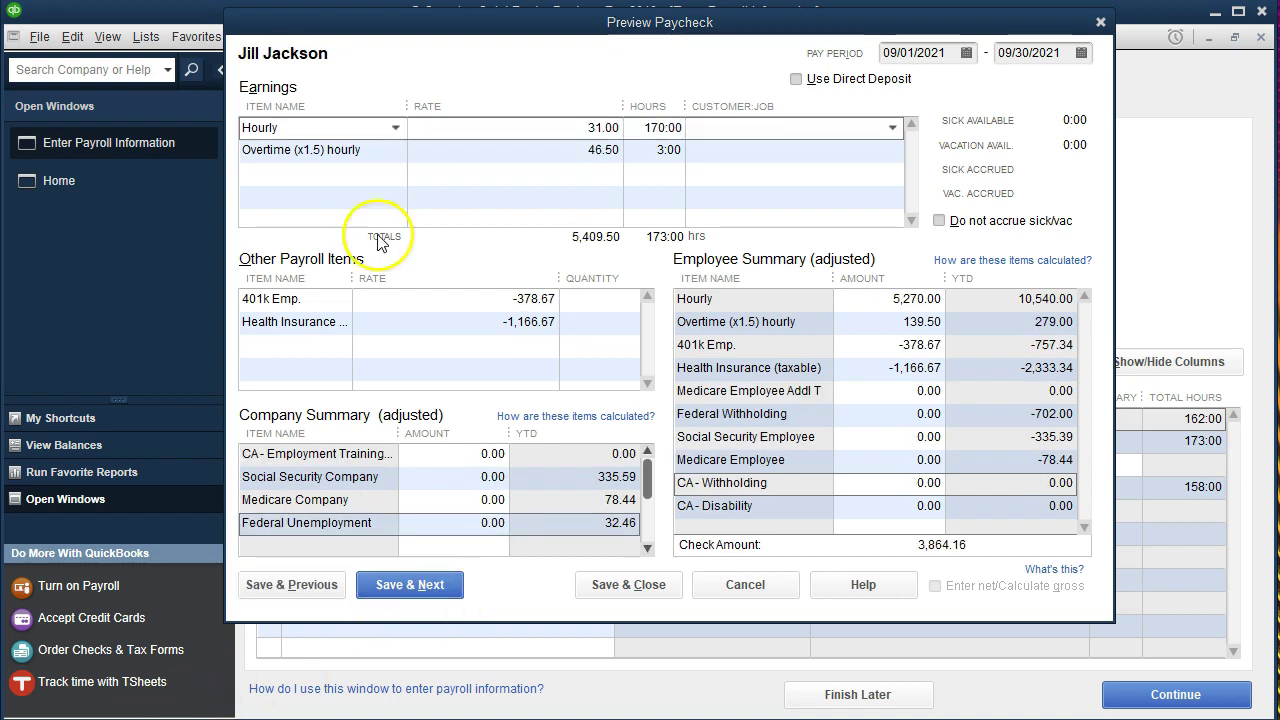
left_click(642, 127)
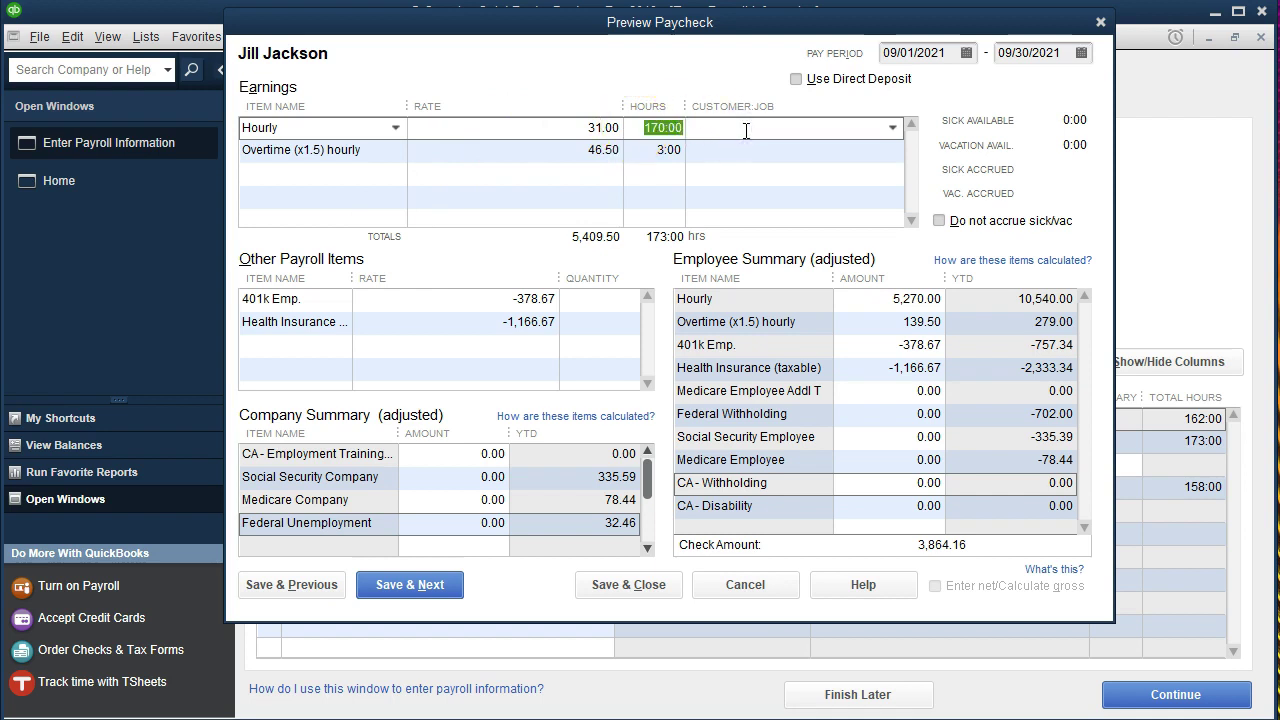
type("140")
key("Down")
type("0")
key("Tab")
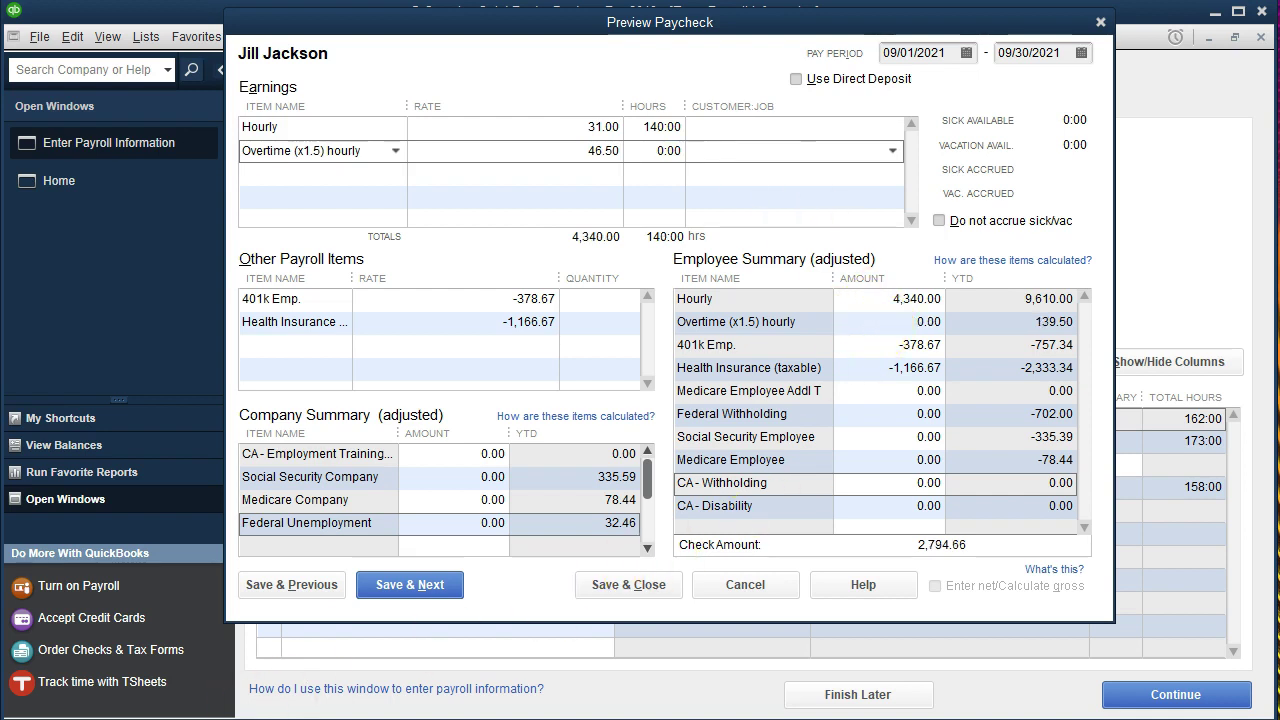
- Check the employee withholdings and company taxes on the second employee's paycheck, then save it and go on to the third
left_click(880, 348)
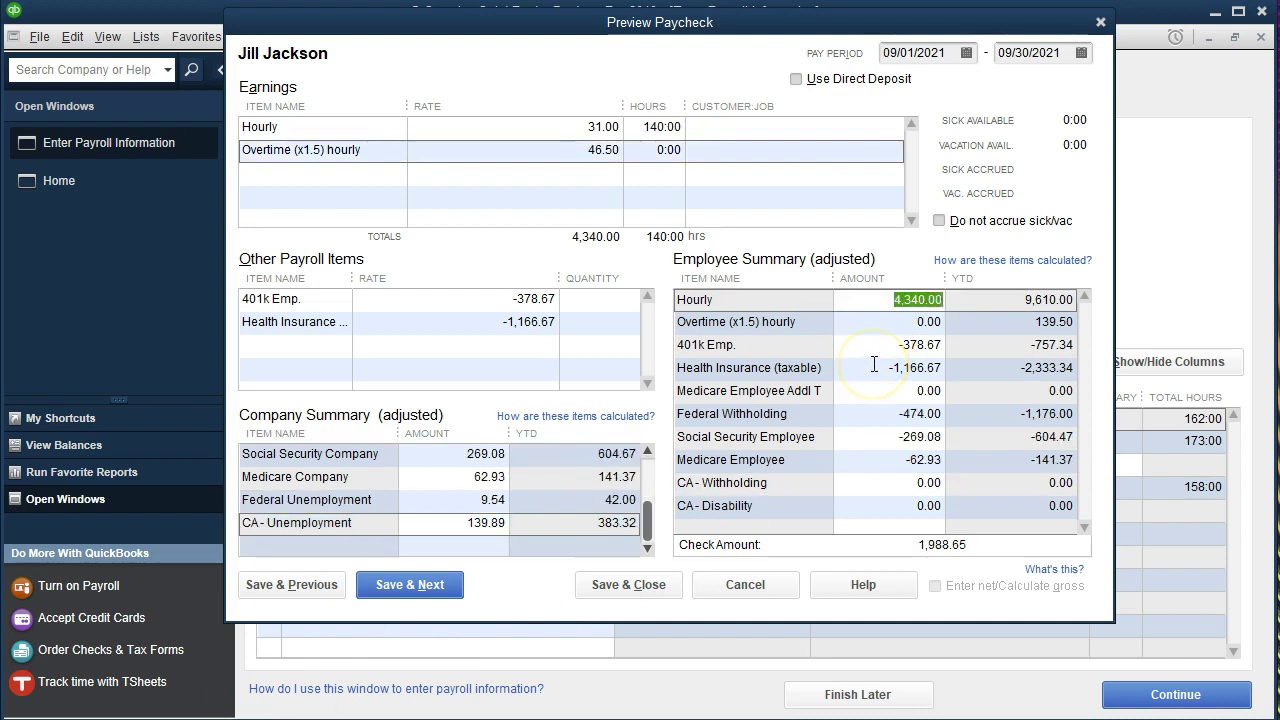
left_click(877, 414)
left_click(877, 414)
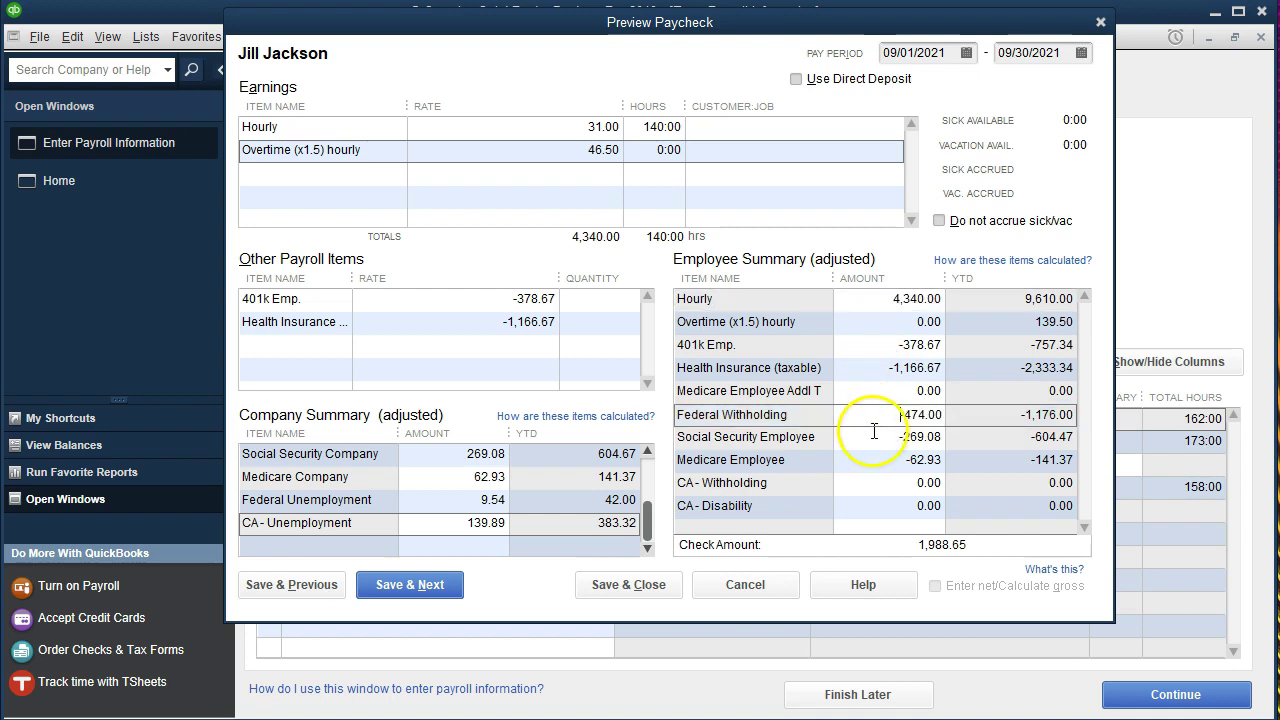
left_click(872, 434)
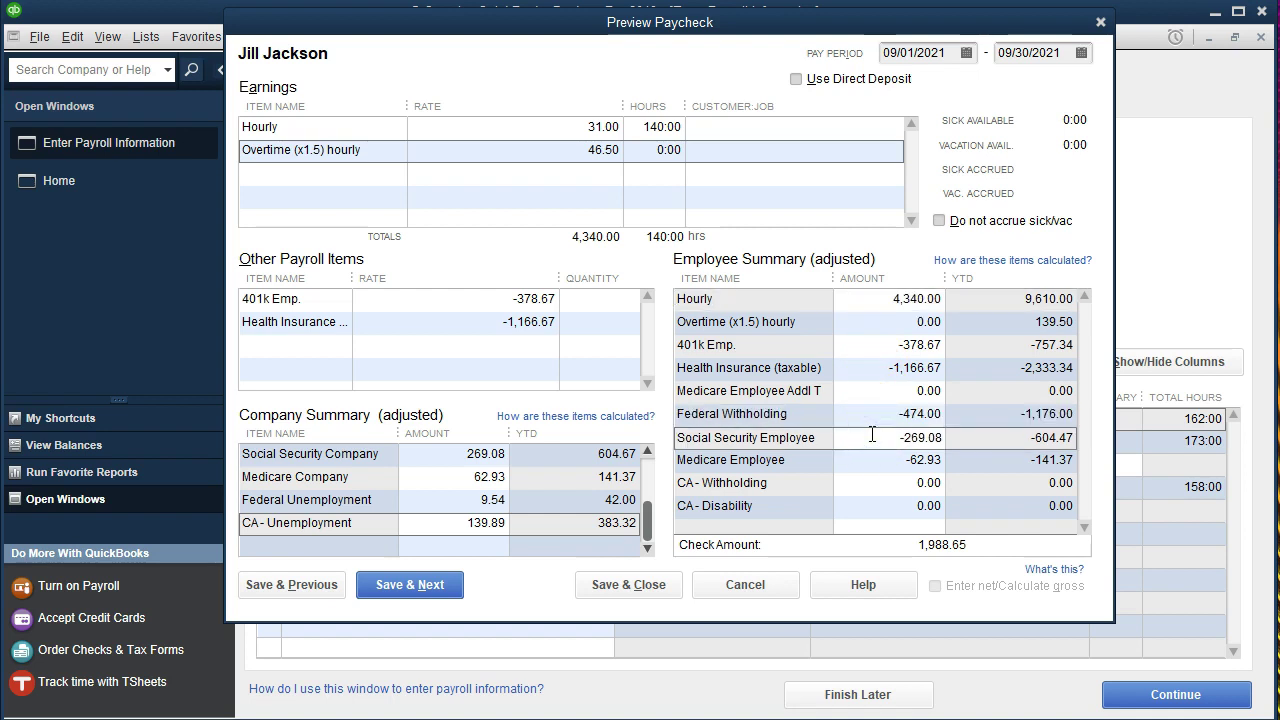
left_click(872, 458)
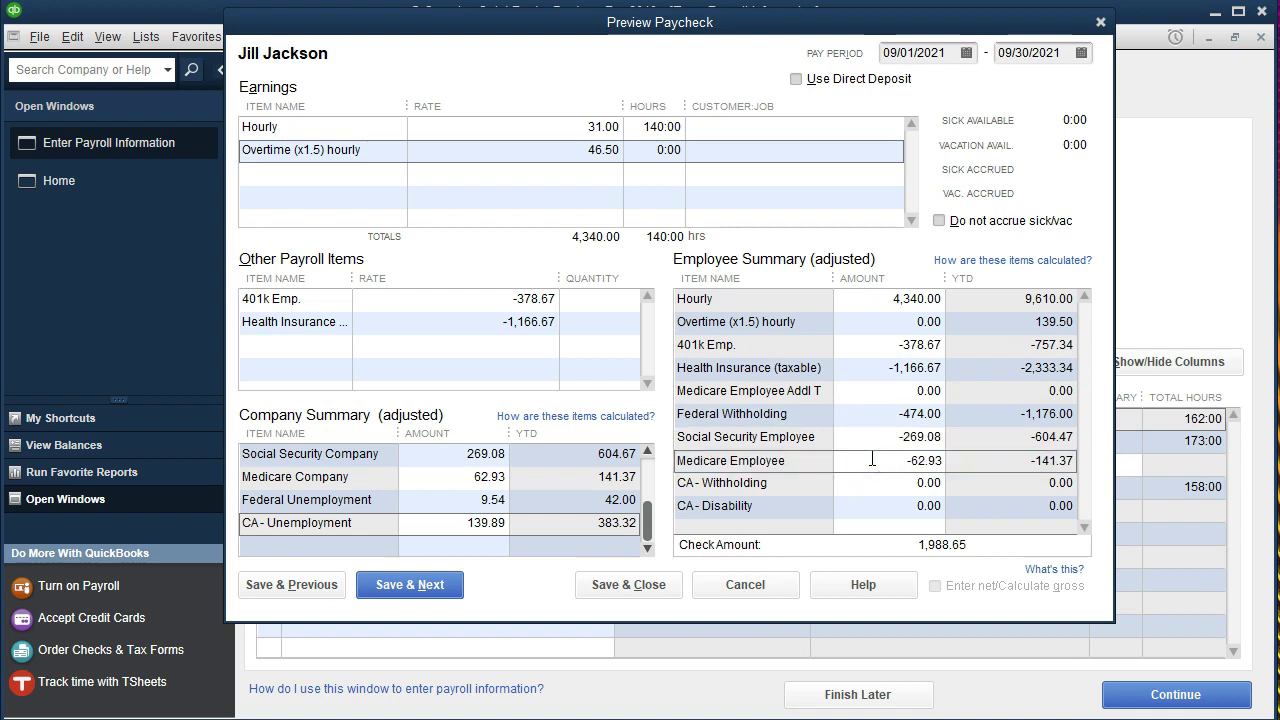
left_click(452, 454)
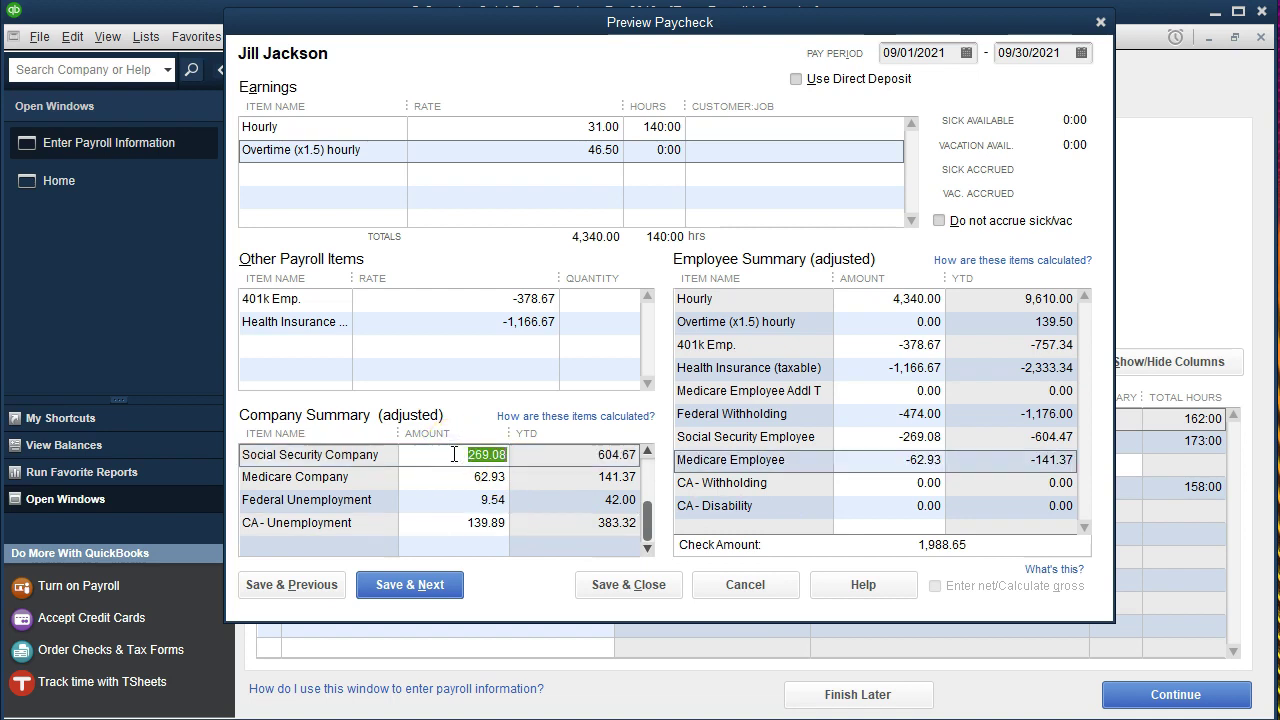
left_click(443, 479)
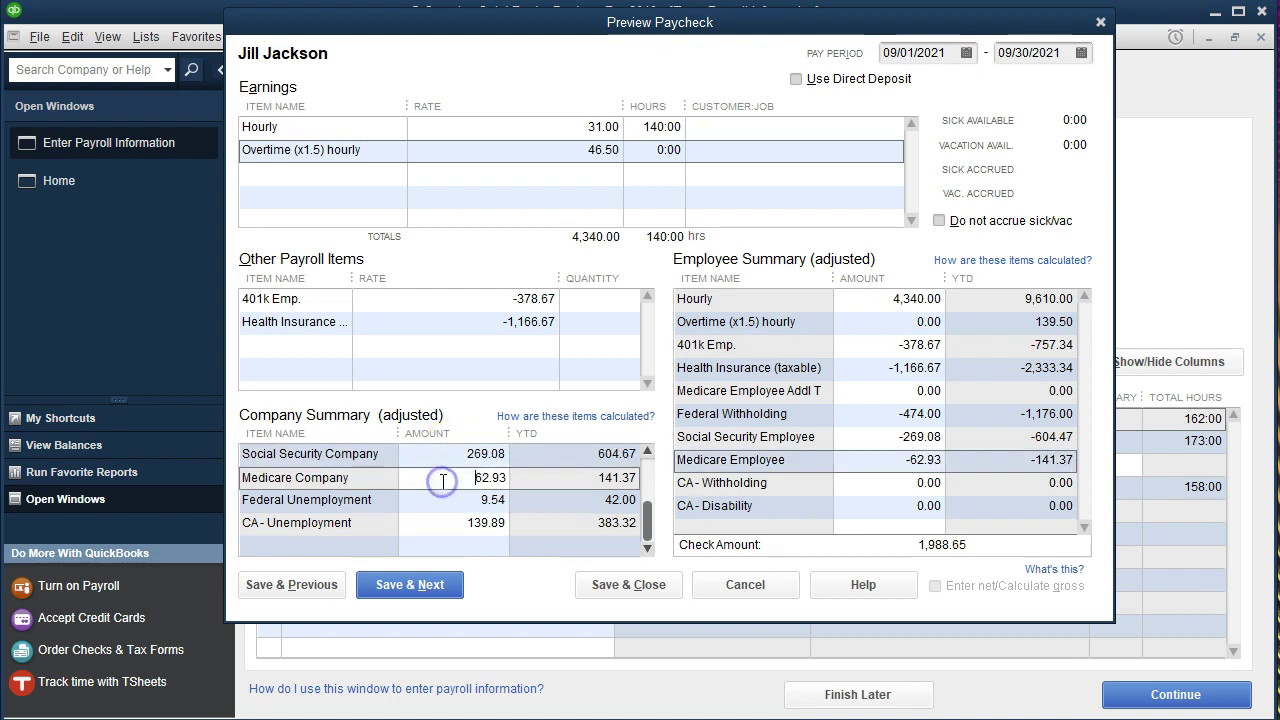
left_click(443, 501)
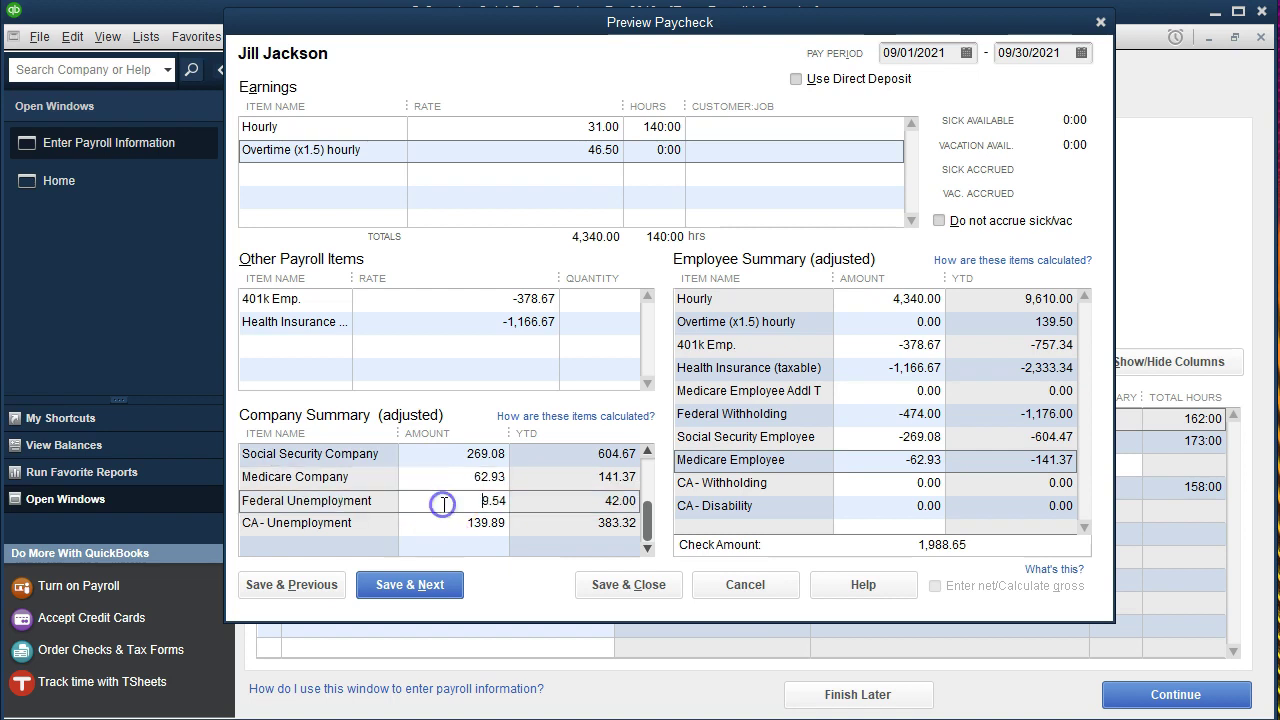
left_click(436, 523)
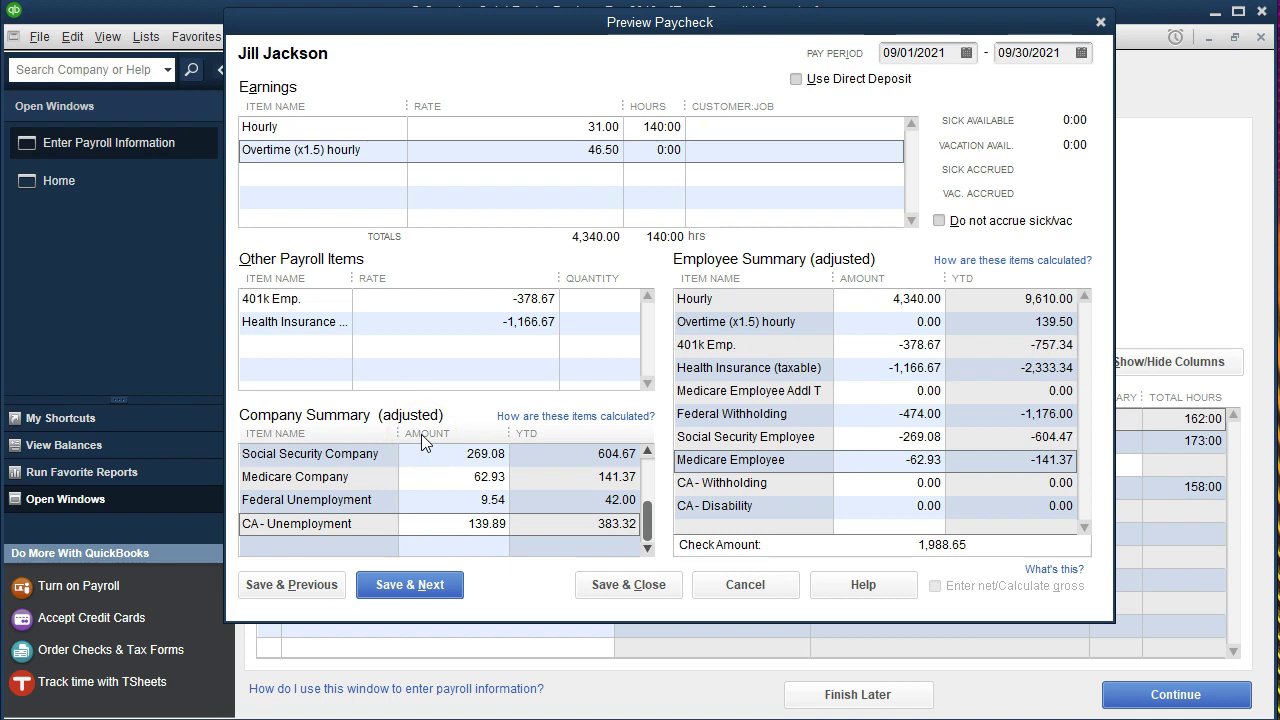
left_click(443, 592)
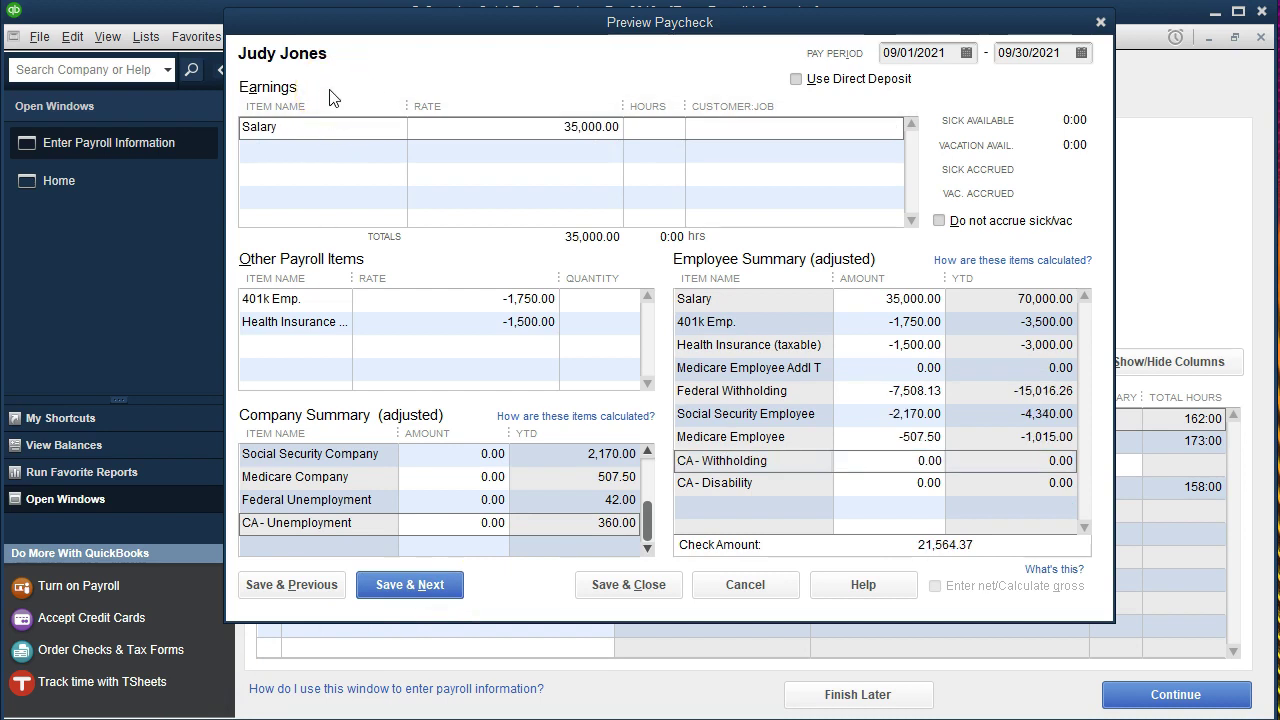
- Examine the third employee's summary amounts for 401k, health insurance, federal withholding, Social Security and Medicare
left_click(865, 322)
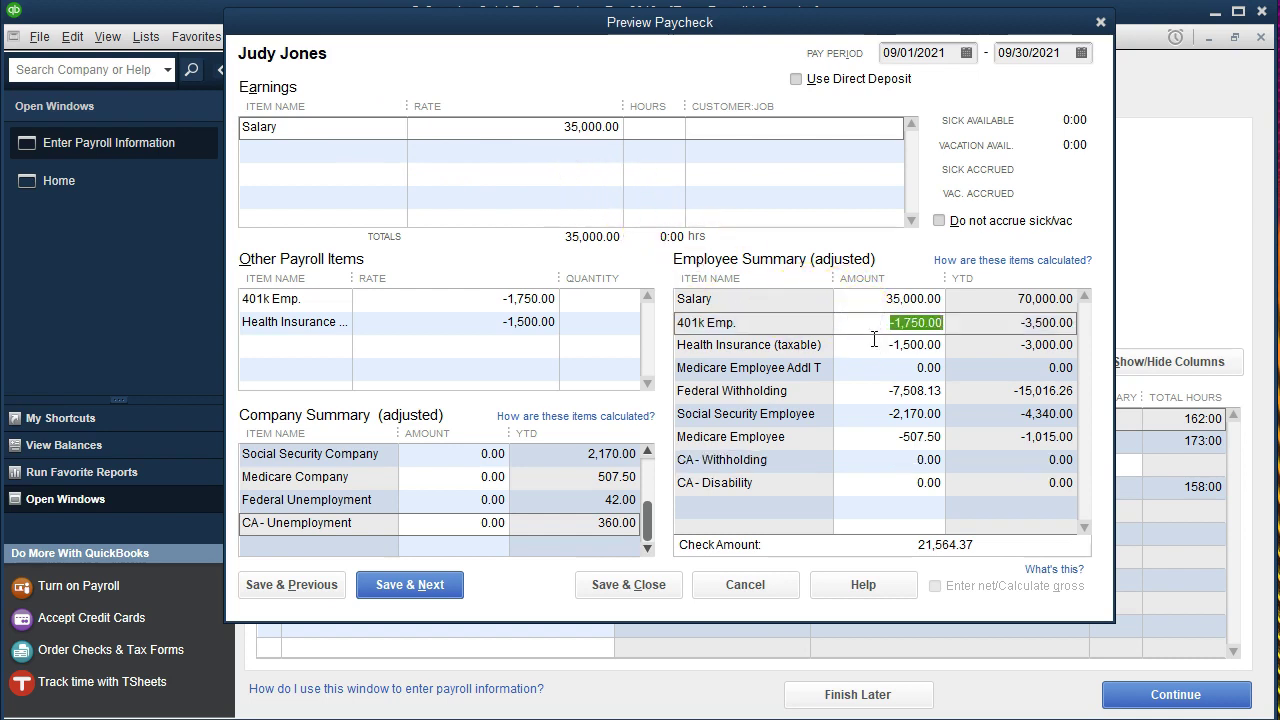
left_click(877, 344)
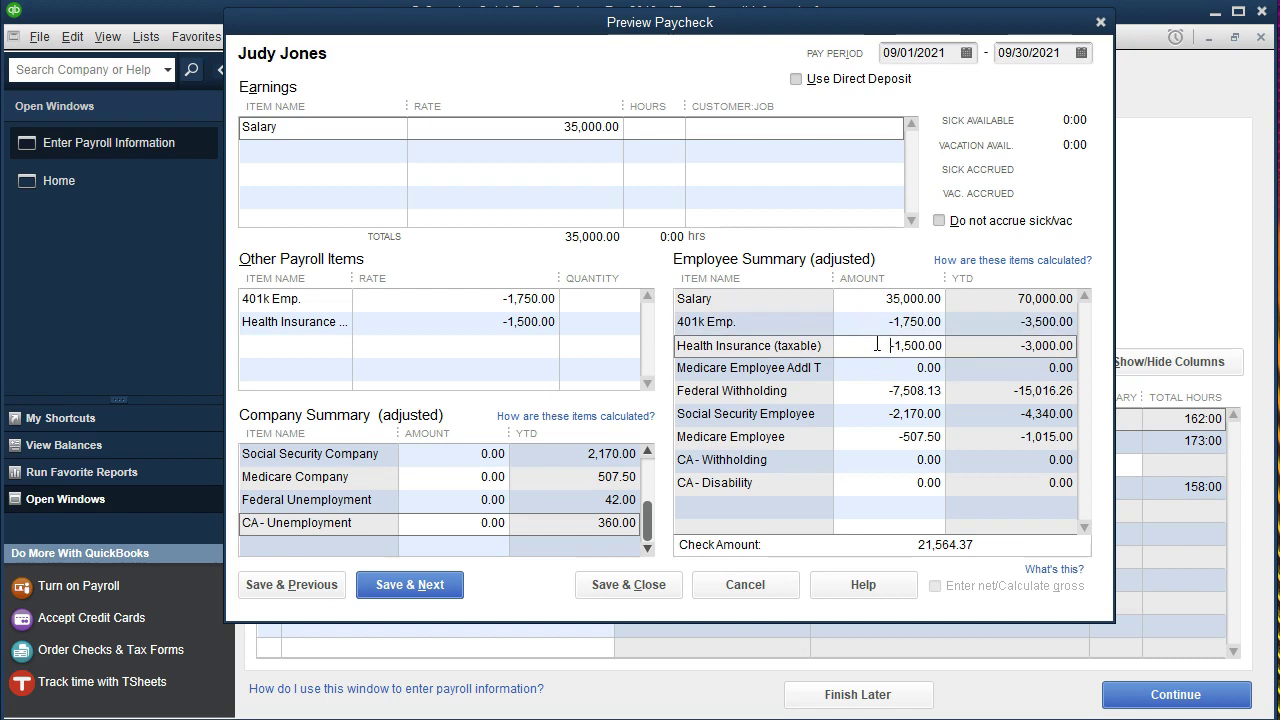
left_click(865, 392)
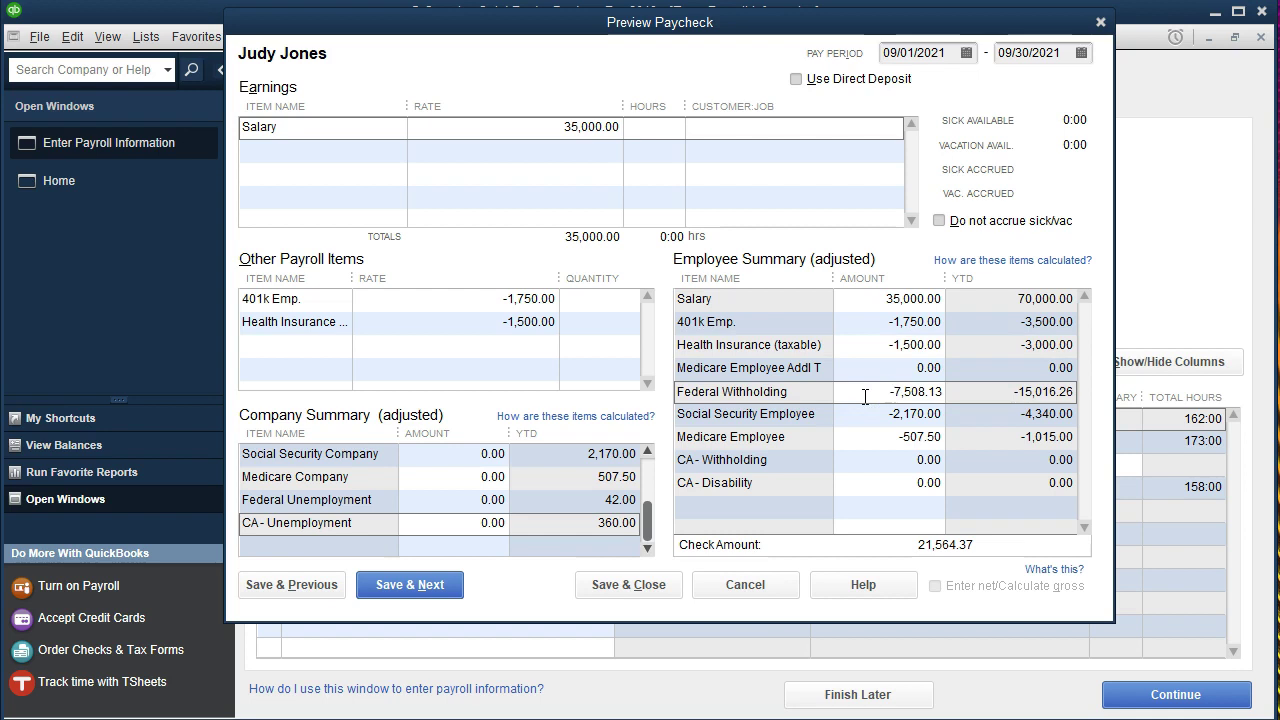
left_click(866, 414)
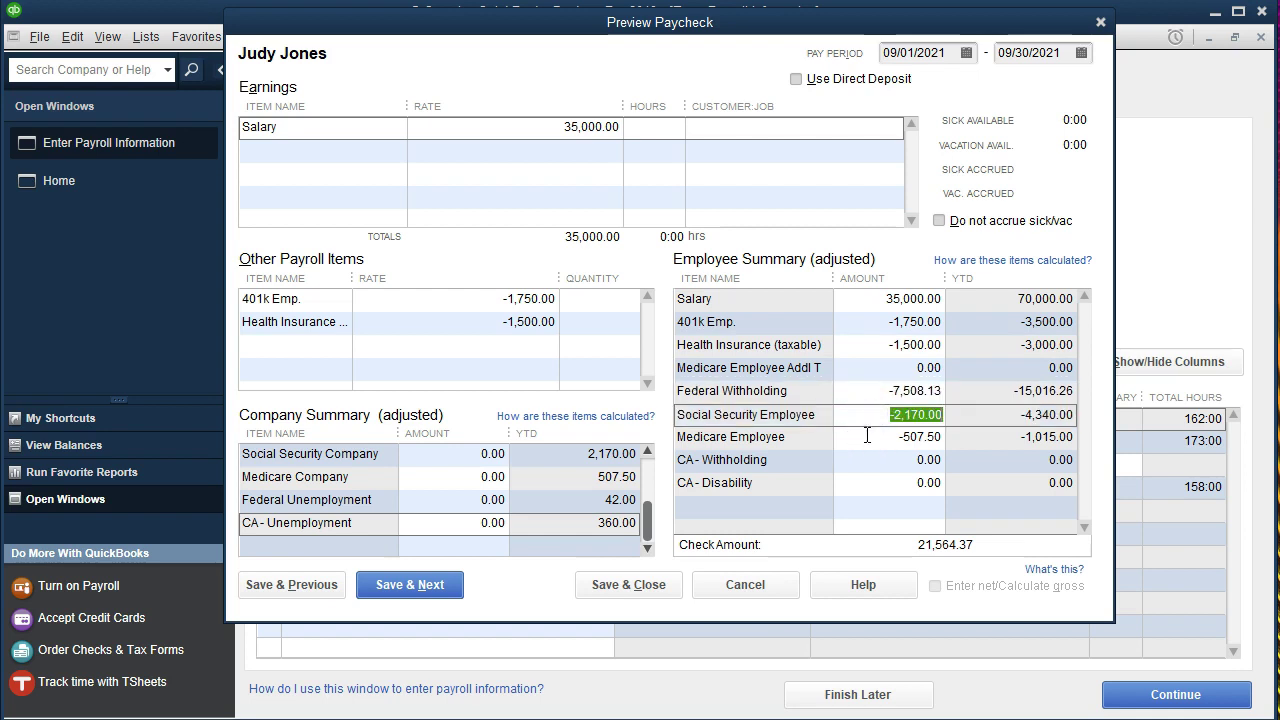
left_click(867, 436)
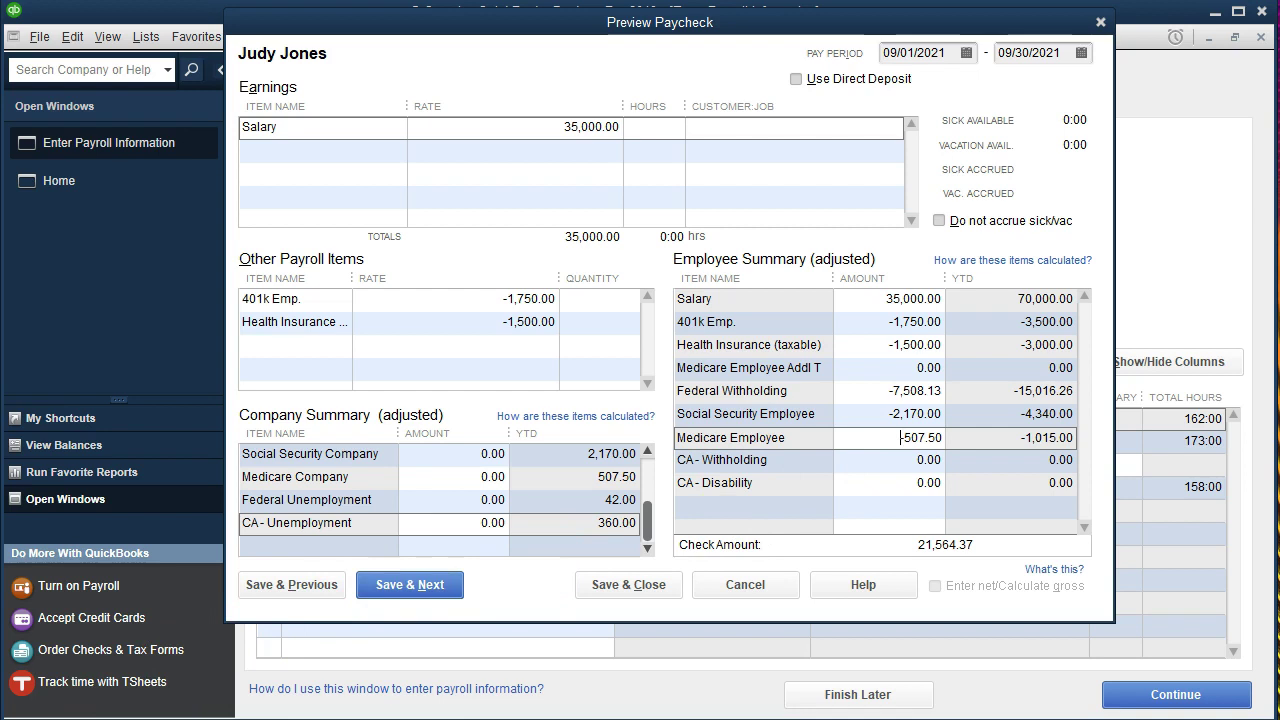
- Check the company Social Security, Medicare and unemployment amounts, then save the third employee's paycheck and go on to the fourth
left_click(460, 500)
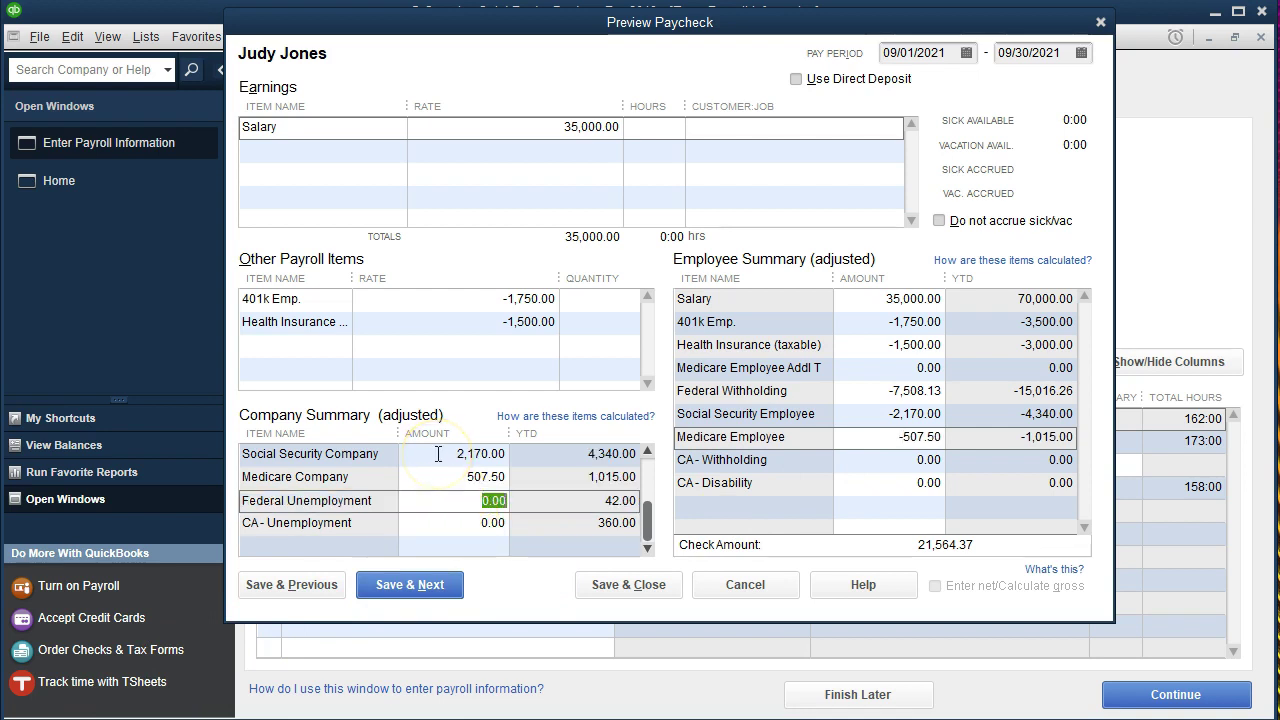
left_click(438, 454)
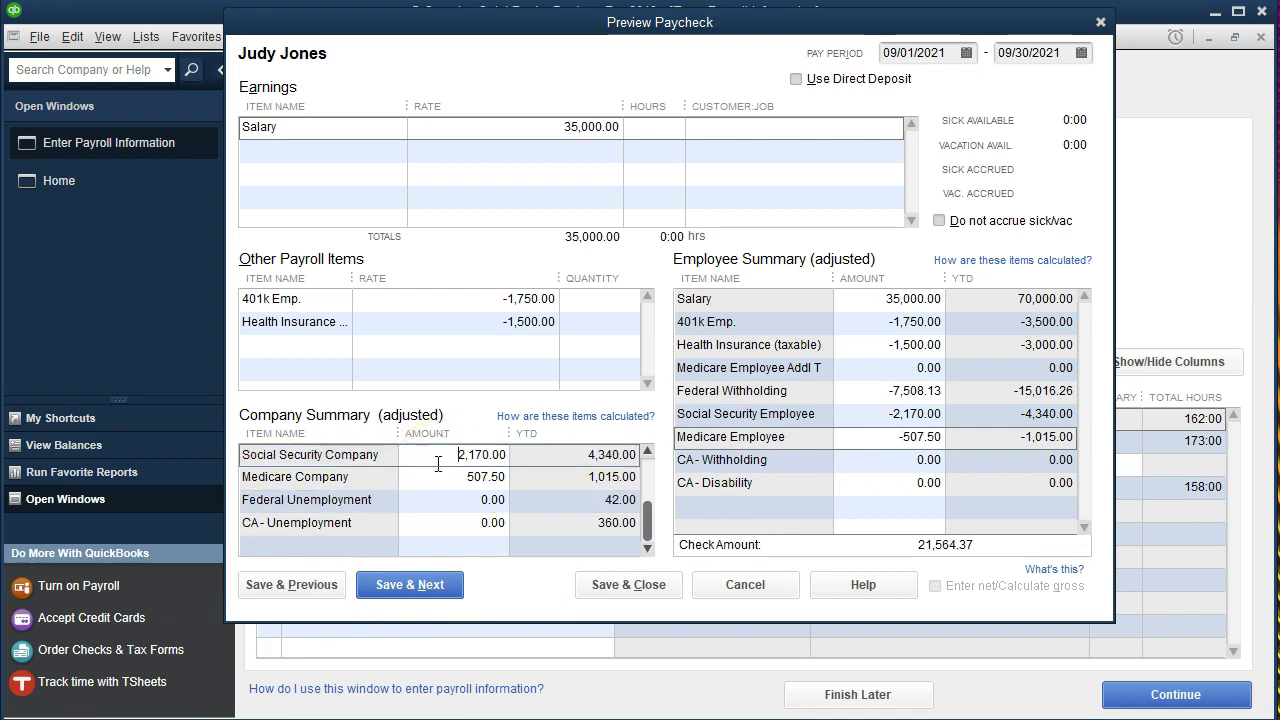
left_click(440, 476)
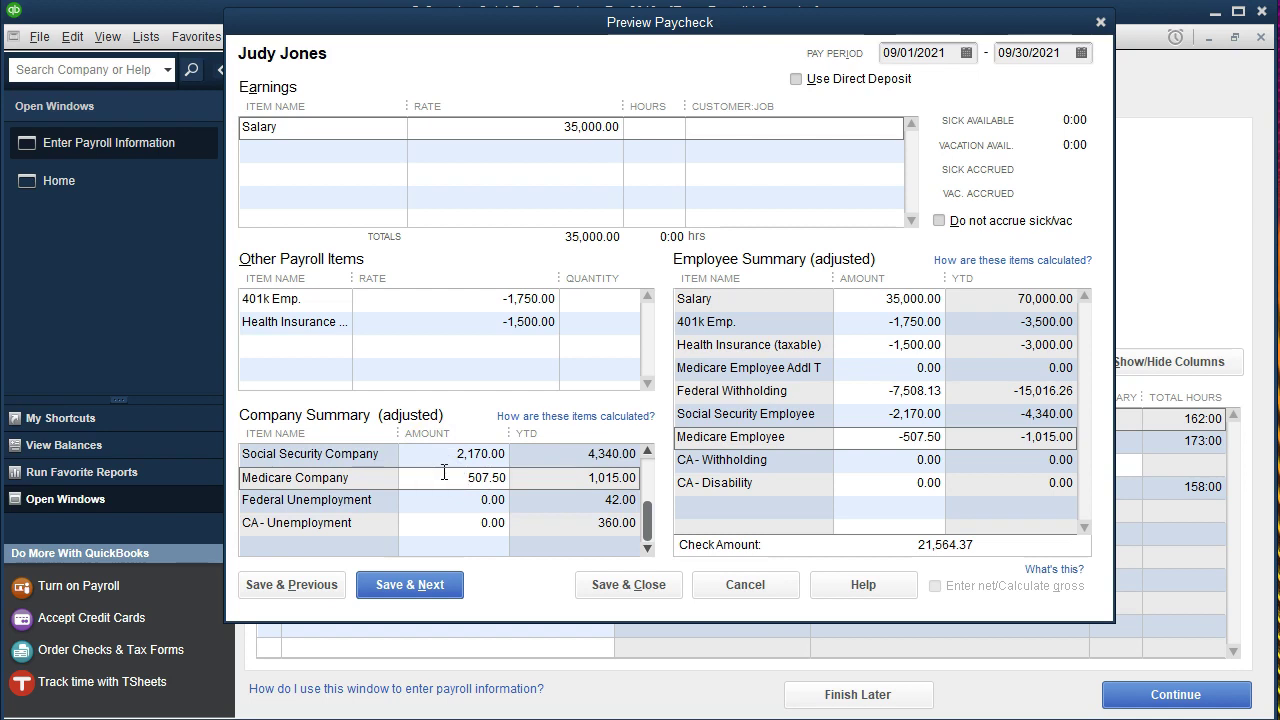
left_click(445, 495)
left_click(448, 518)
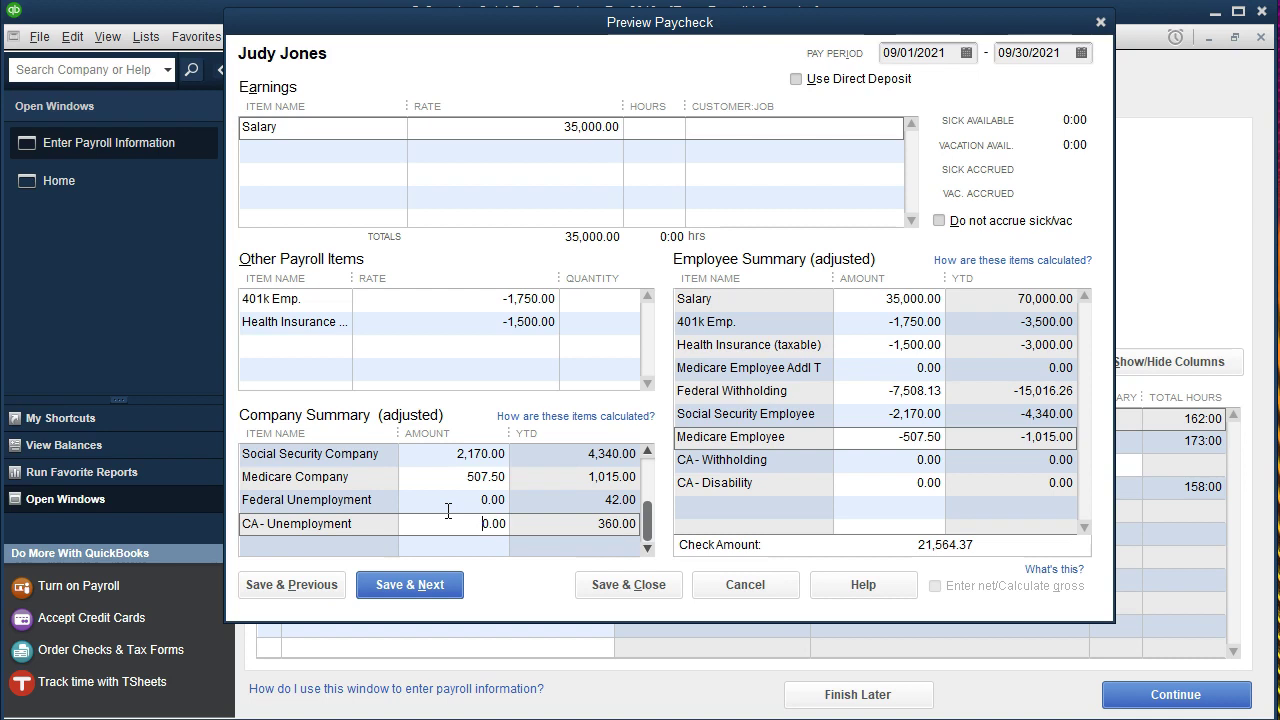
left_click(433, 598)
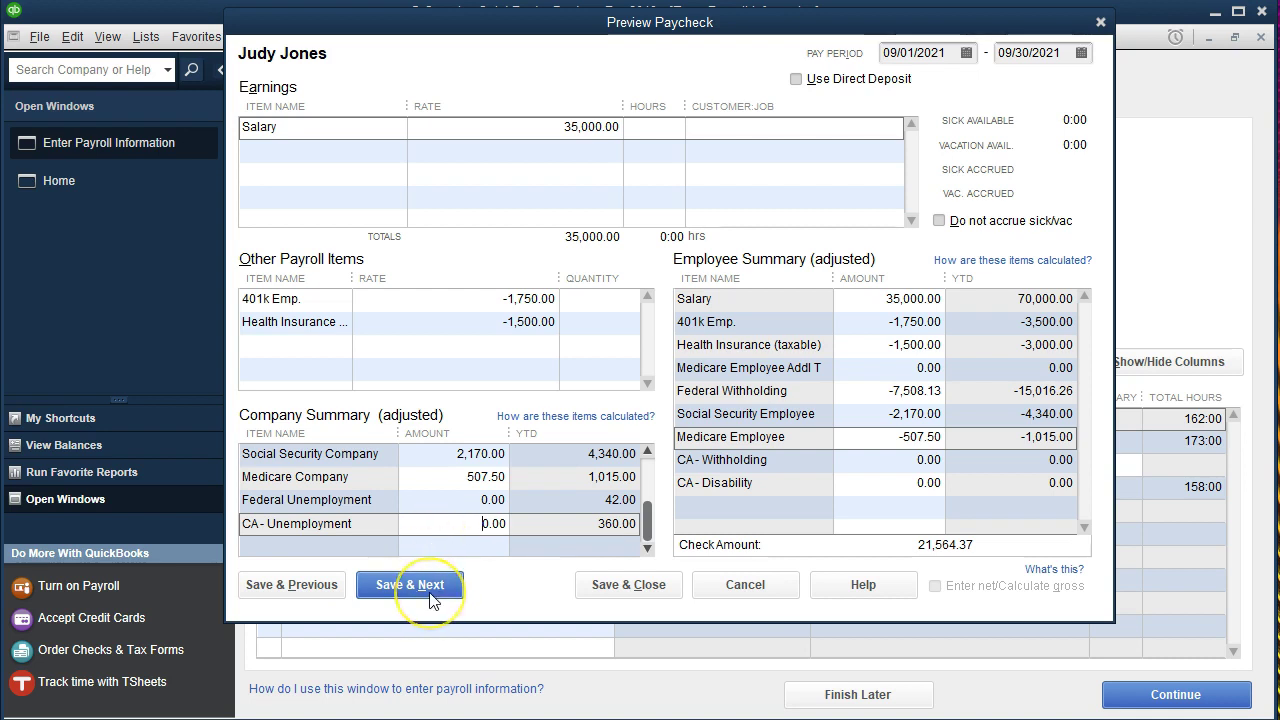
left_click(433, 598)
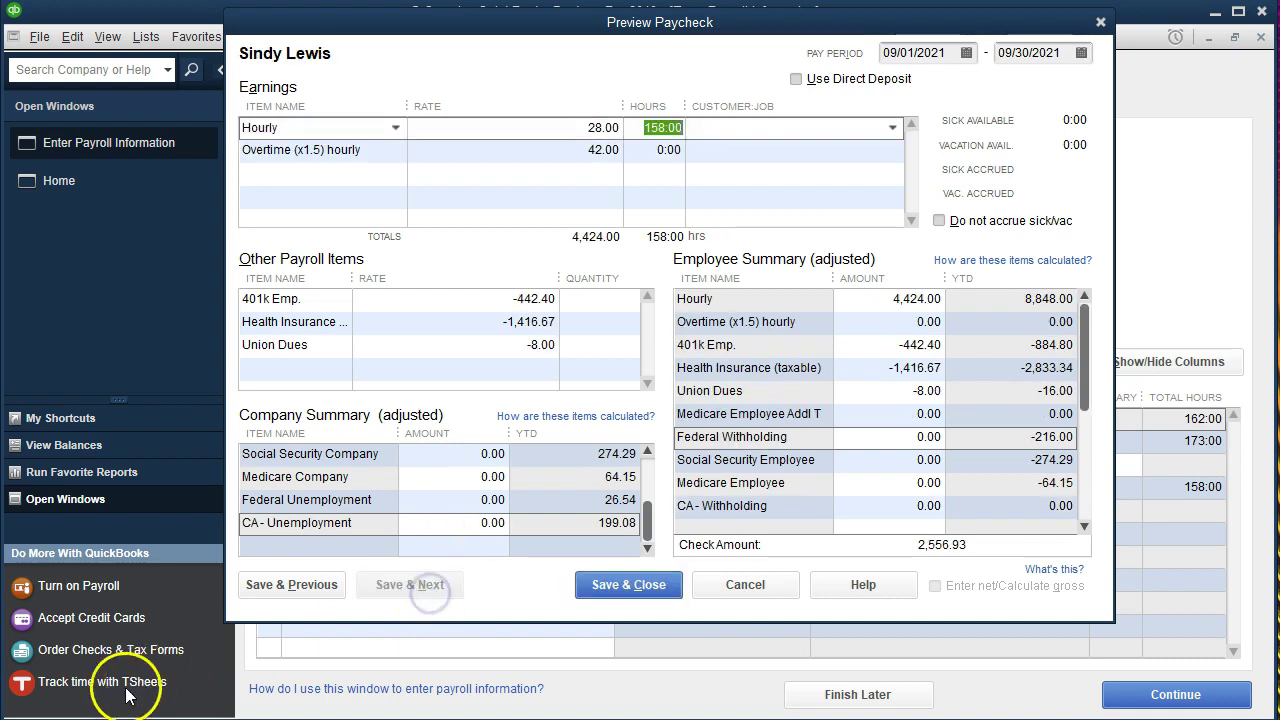
- Set the fourth employee's hours to 161 for Hourly and 1 for Overtime (x1.5) hourly
left_click(652, 127)
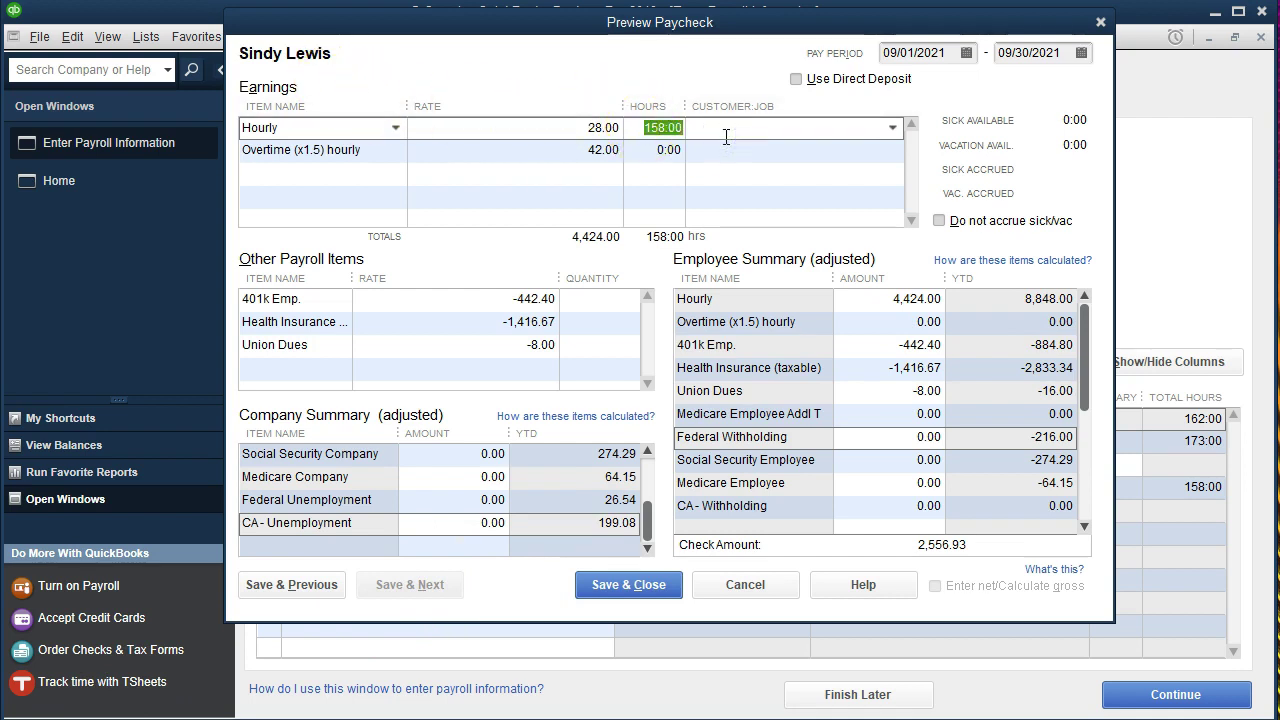
type("161")
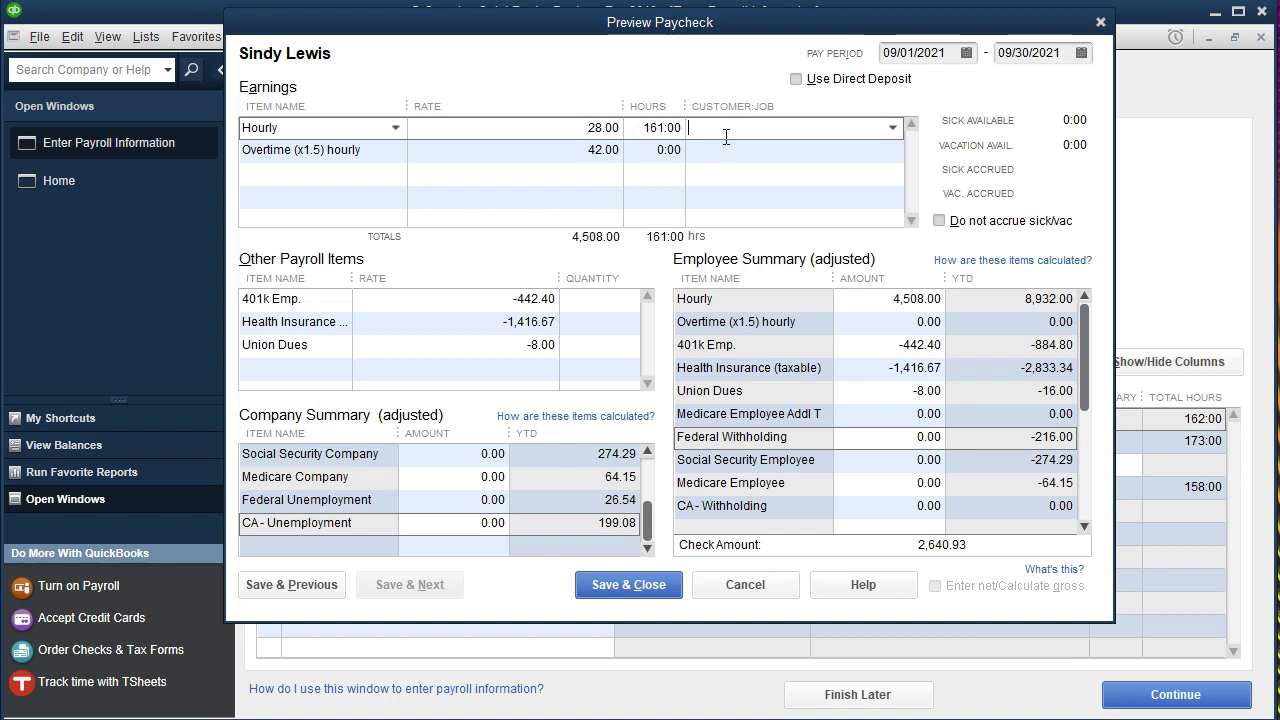
key("Down")
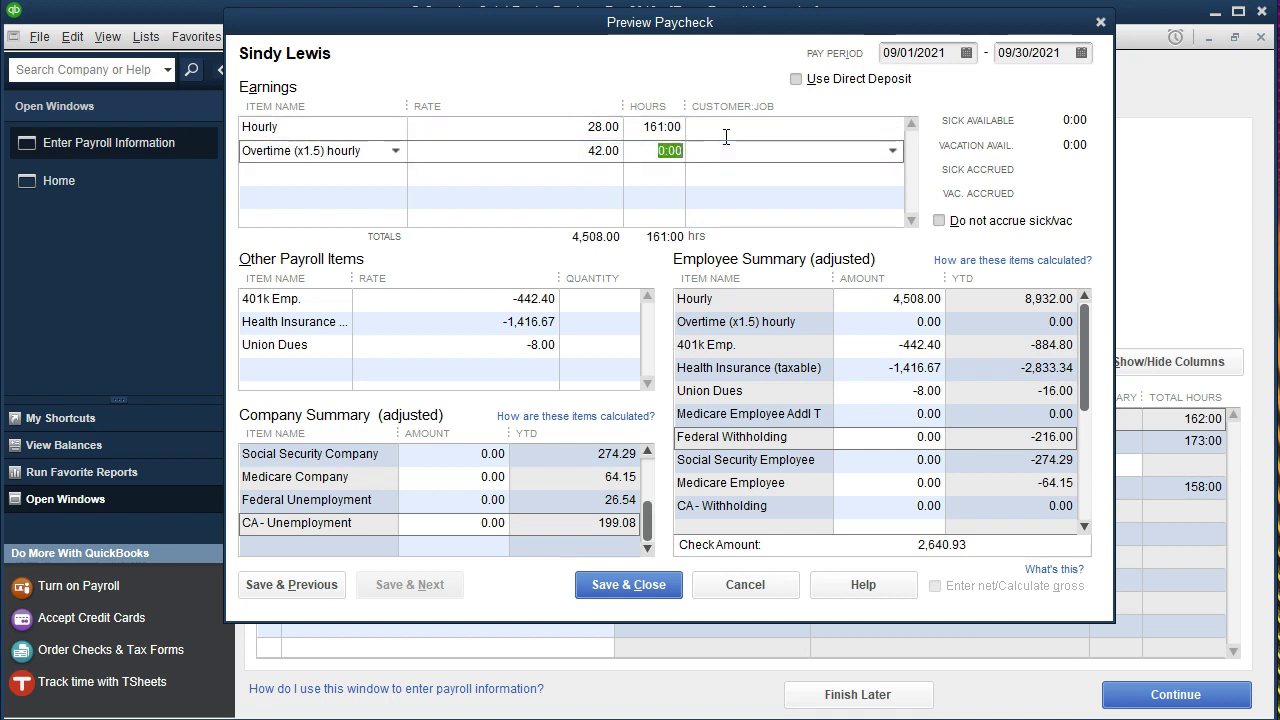
type("1")
key("Tab")
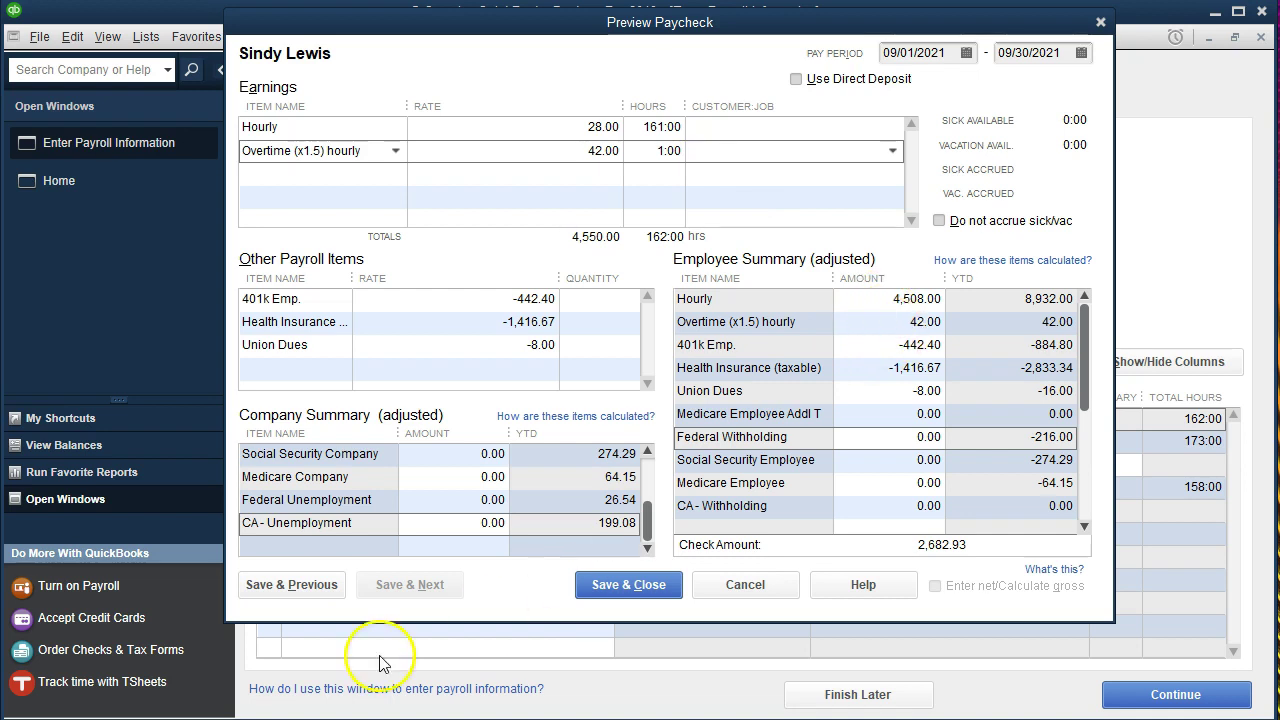
- Examine the fourth employee's summary amounts for hourly pay, 401k, health insurance, union dues, federal withholding, Social Security and Medicare
left_click(864, 302)
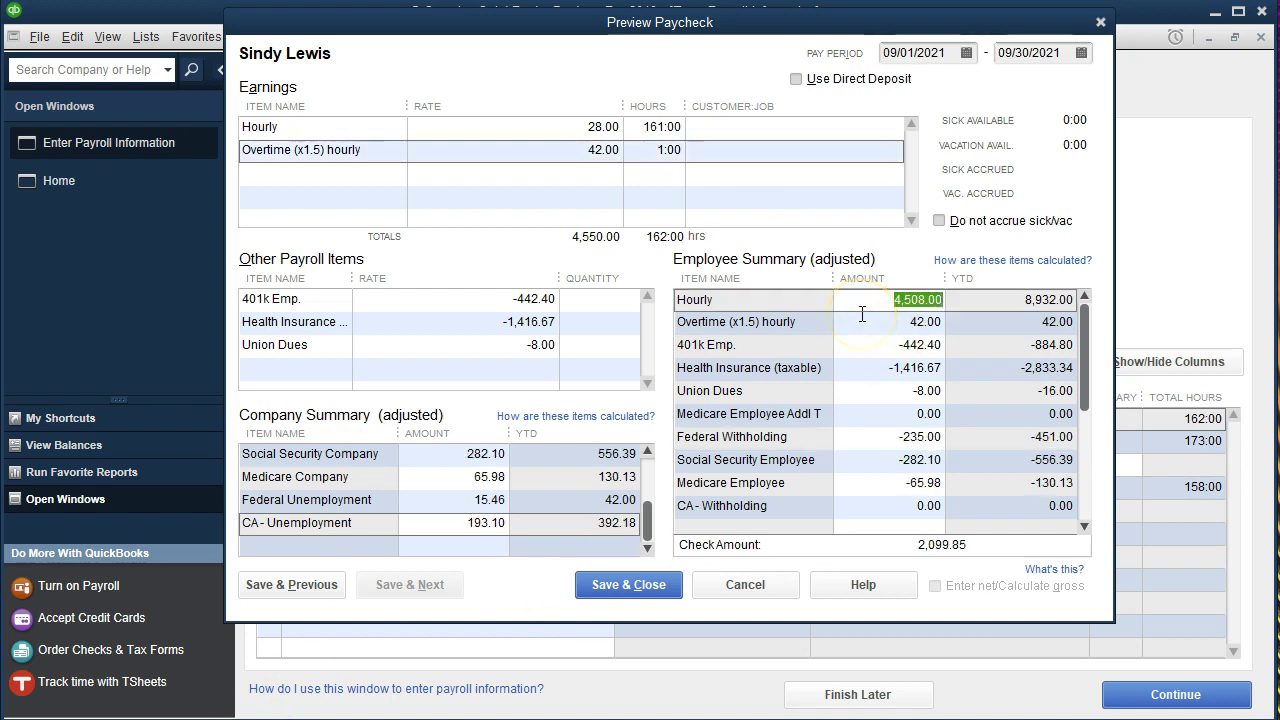
left_click(876, 345)
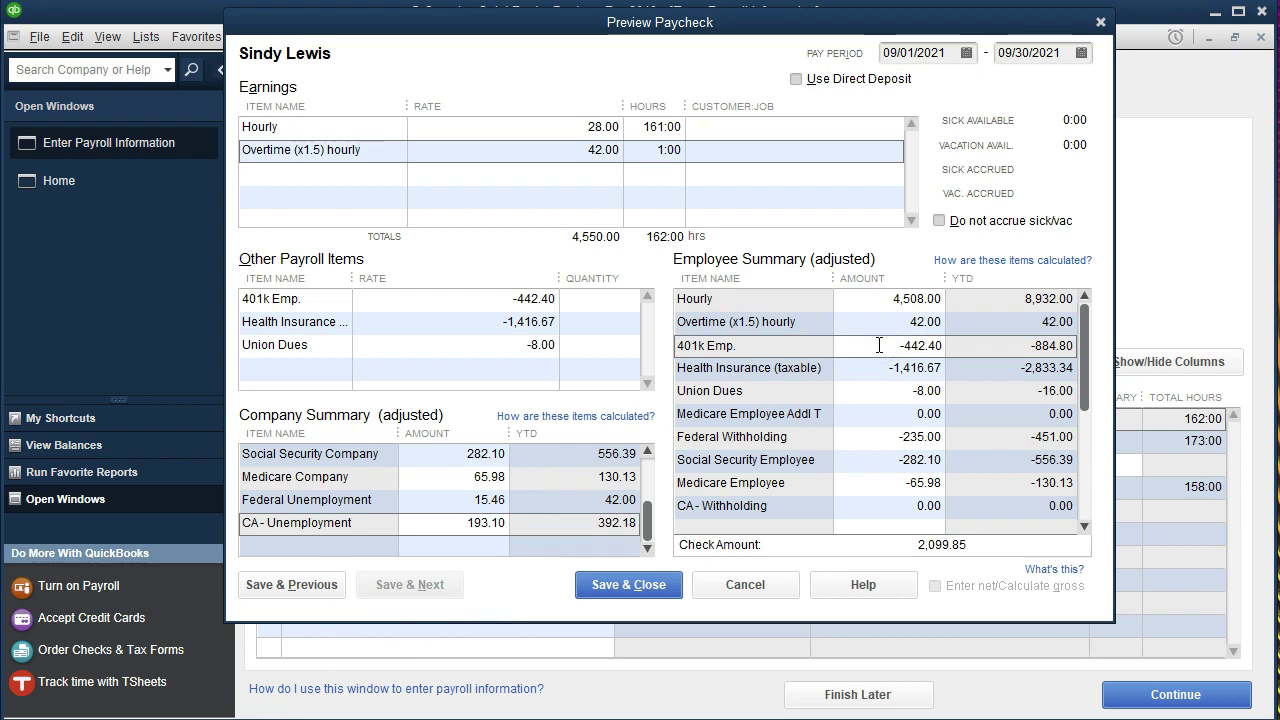
left_click(874, 368)
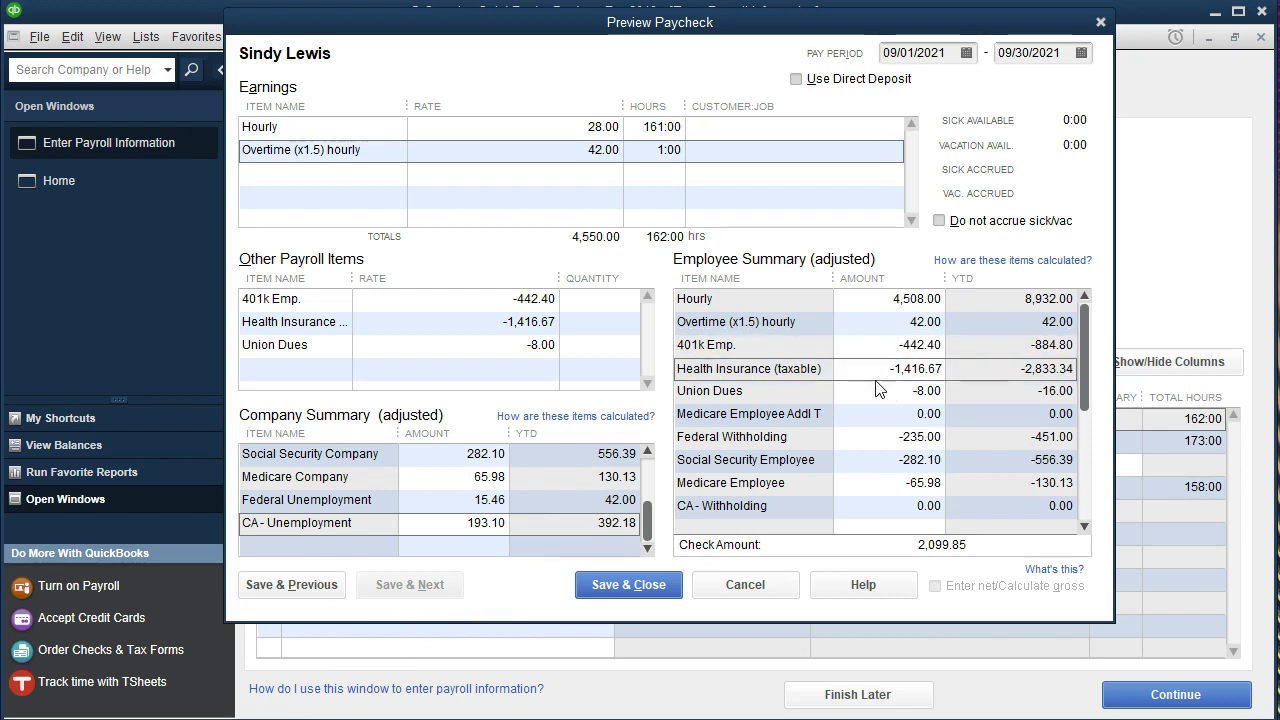
left_click(877, 386)
left_click(873, 440)
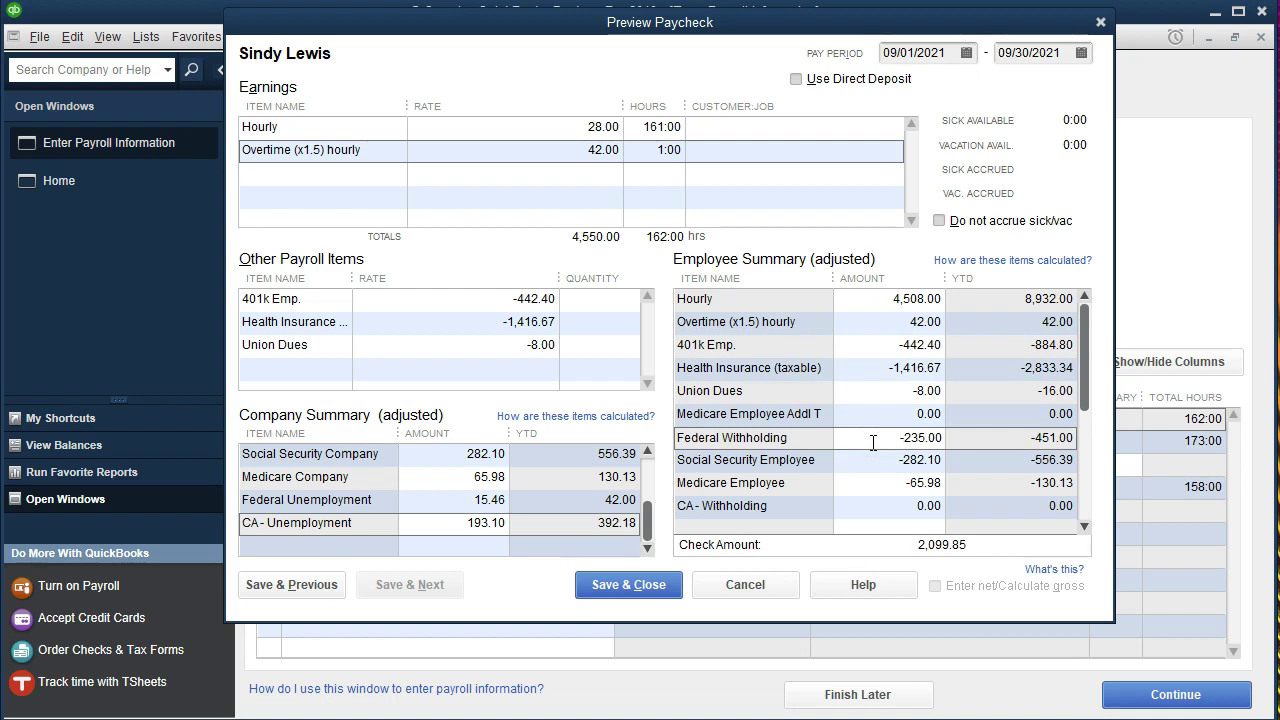
left_click(872, 455)
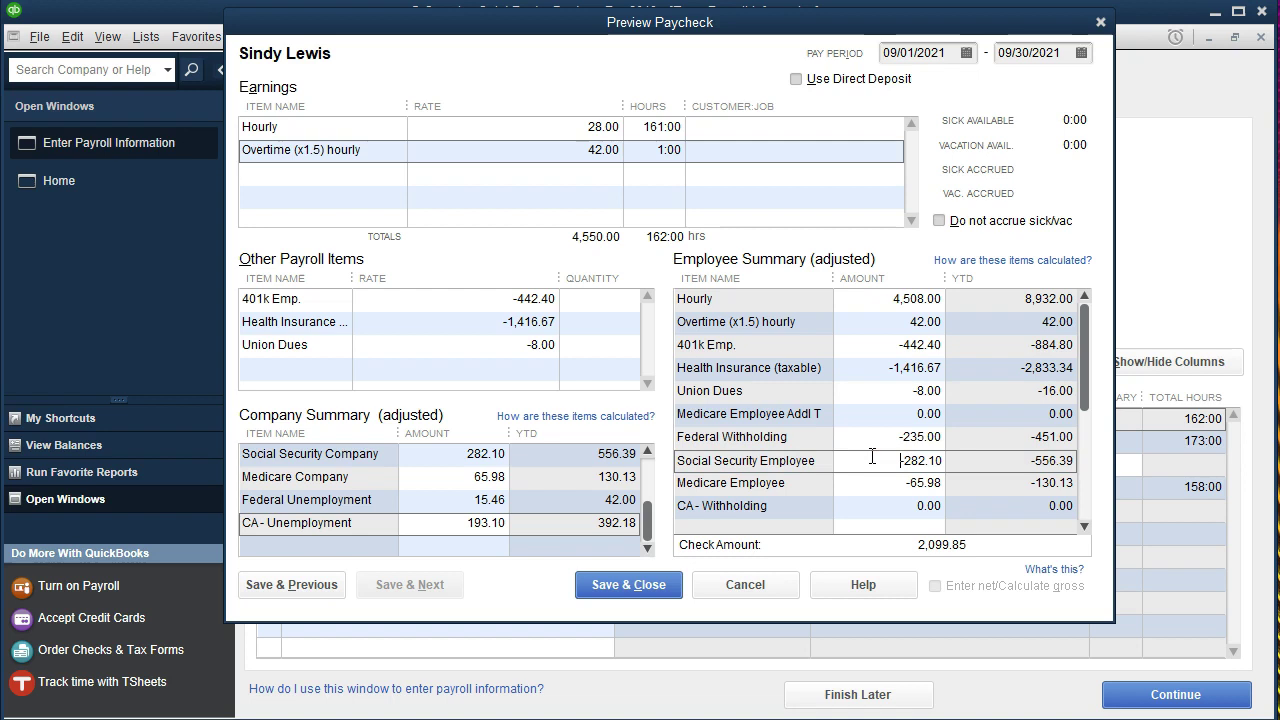
left_click(875, 484)
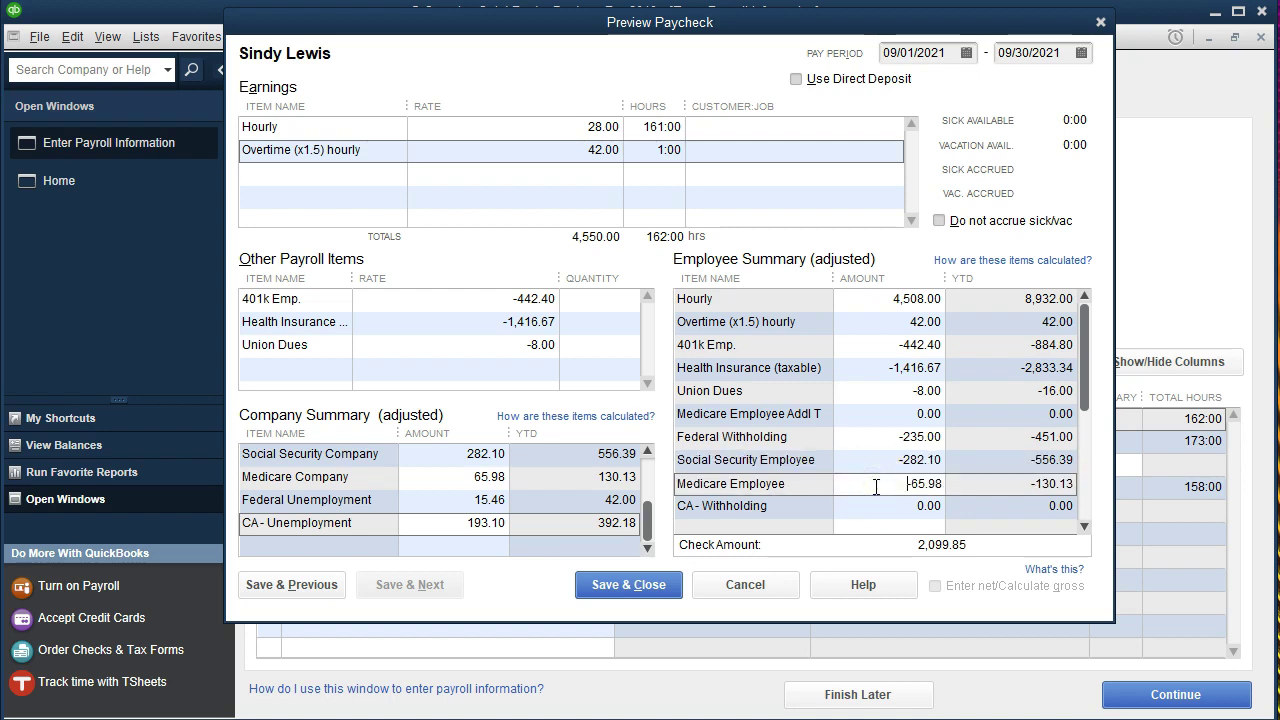
- Check the company Social Security, Medicare, federal and CA unemployment amounts, then save the fourth employee's paycheck and close the paycheck preview
left_click(453, 456)
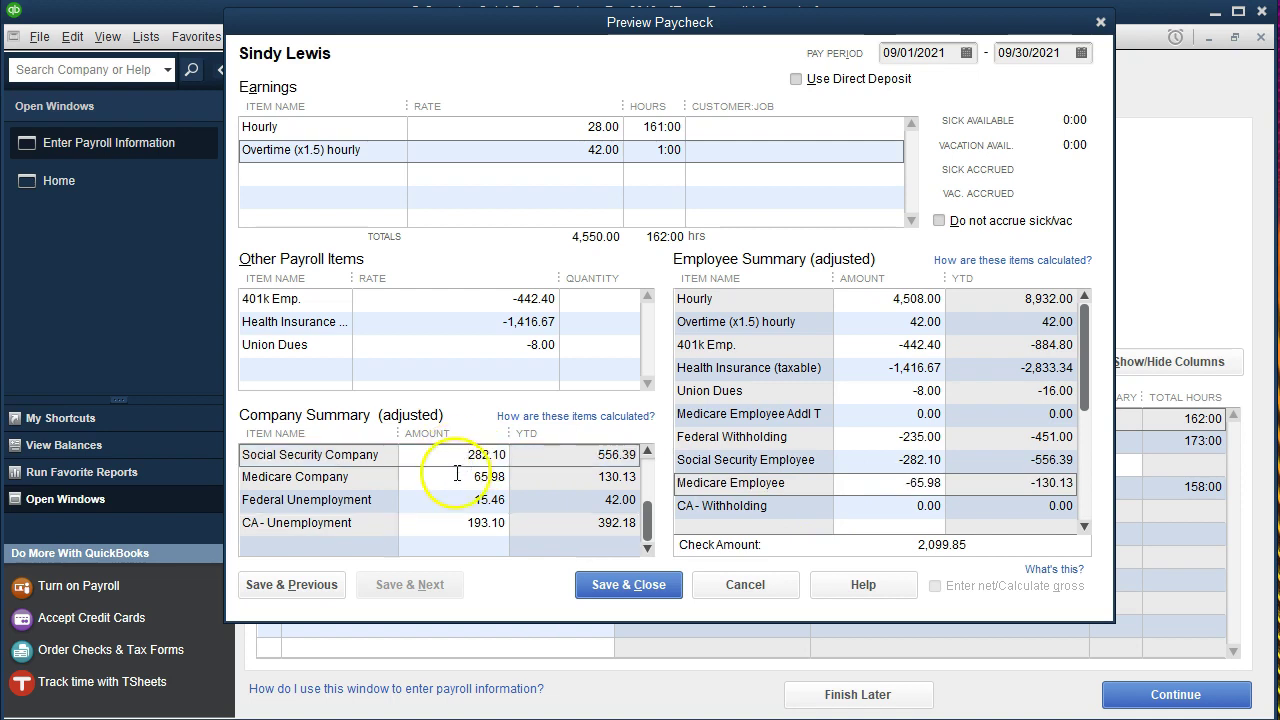
left_click(459, 478)
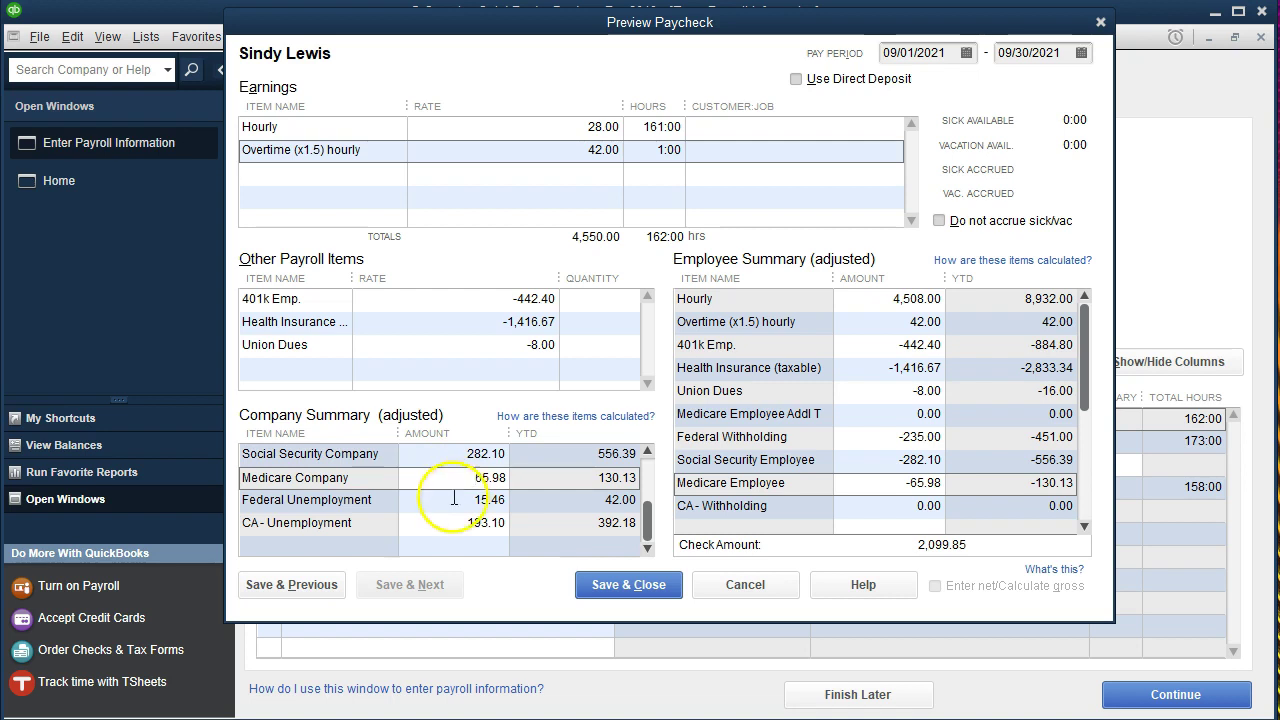
left_click(453, 497)
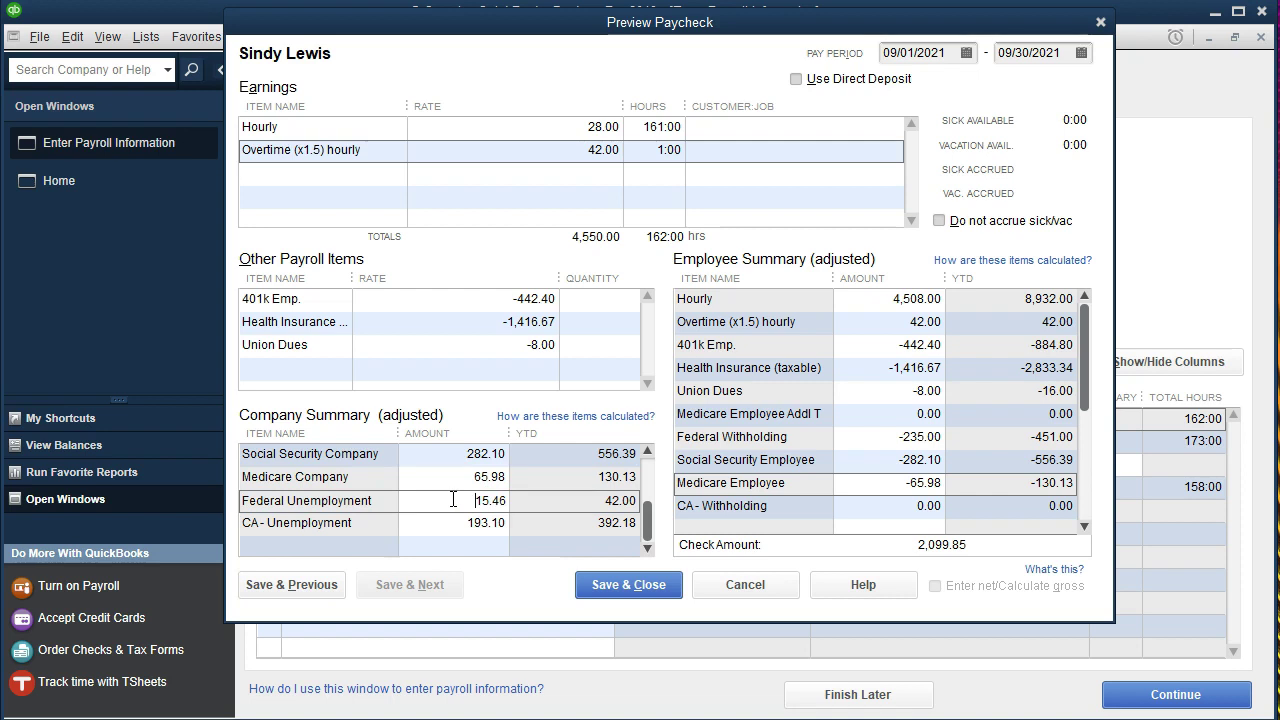
left_click(448, 524)
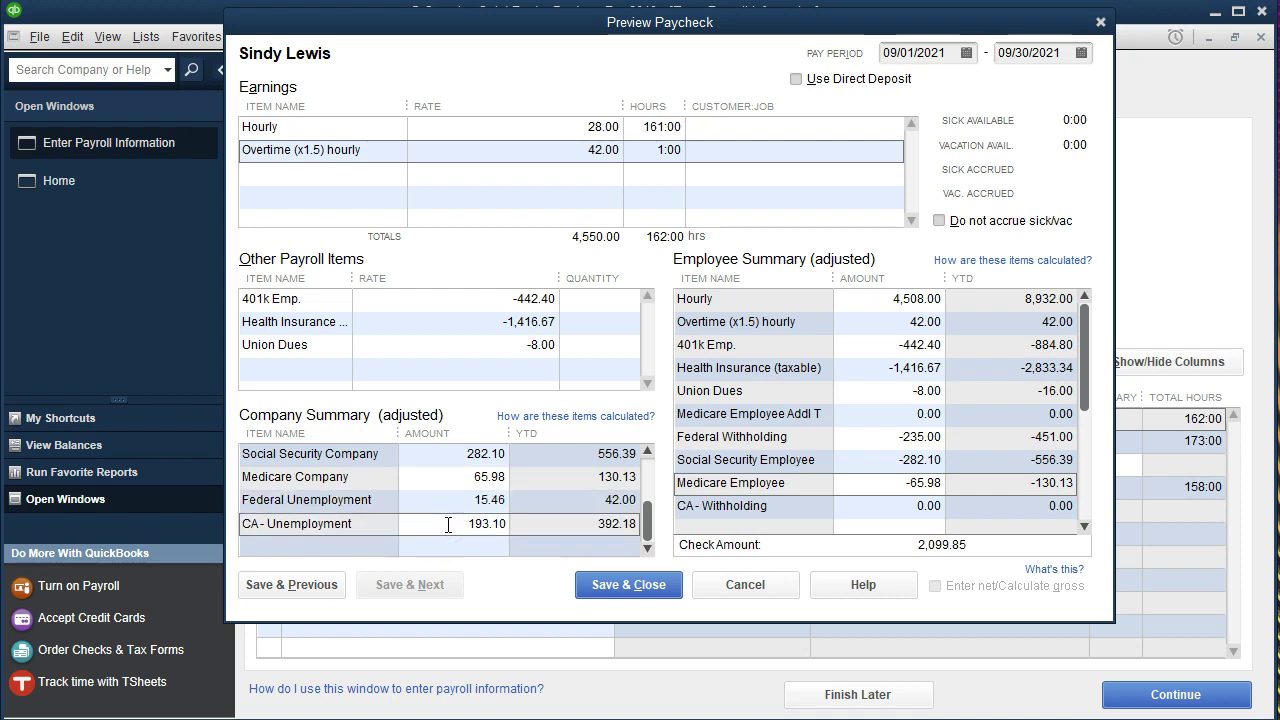
left_click(594, 586)
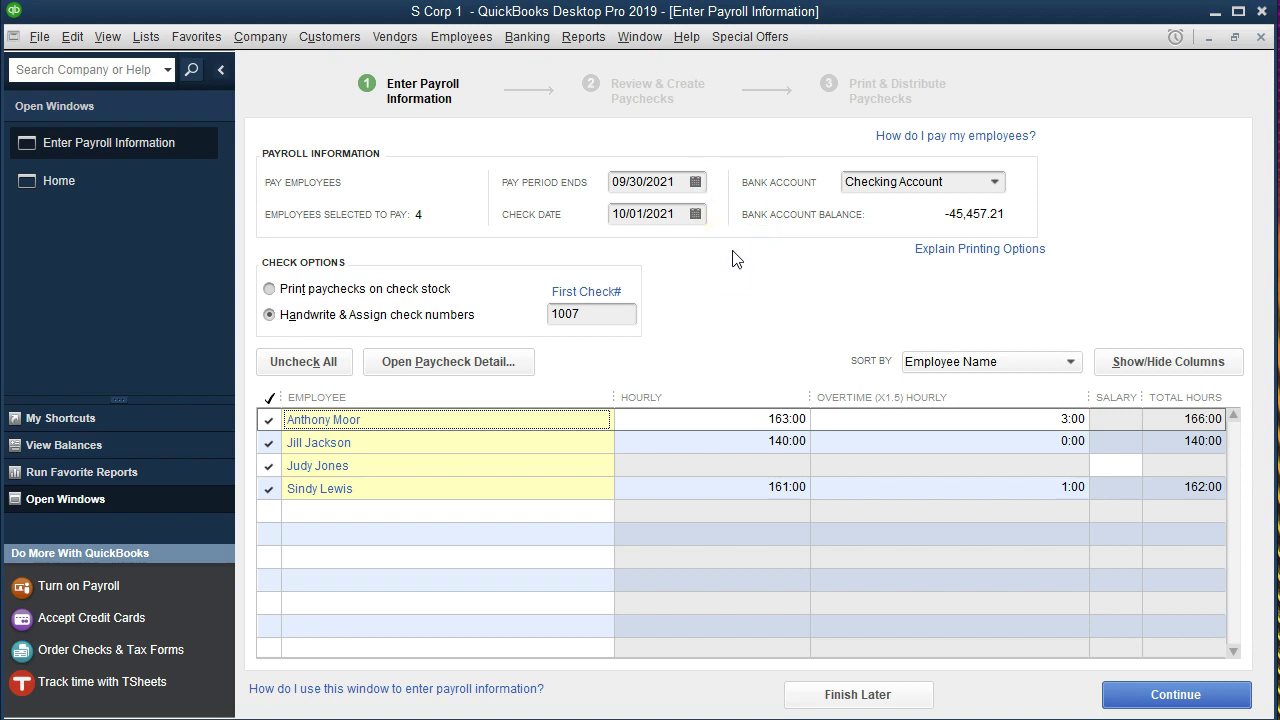
- Continue to the review stage and create the four paychecks, then preview the pay stubs for all employees
left_click(1132, 702)
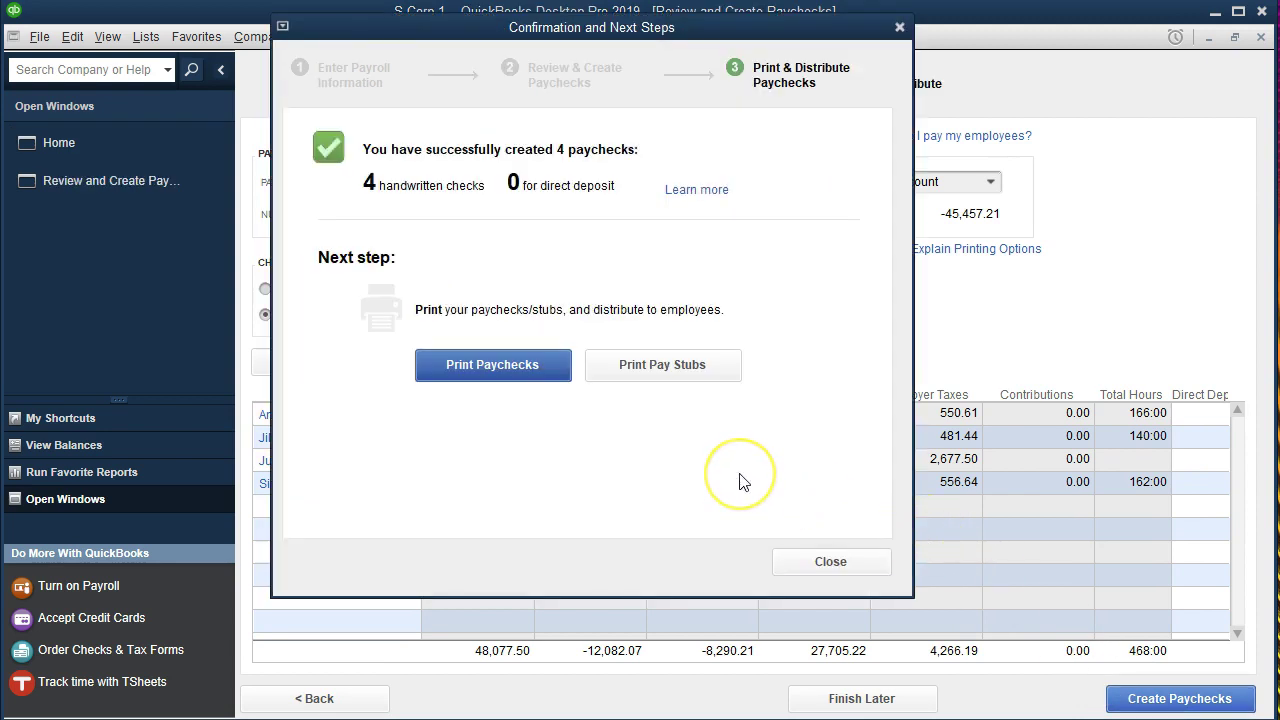
left_click(623, 366)
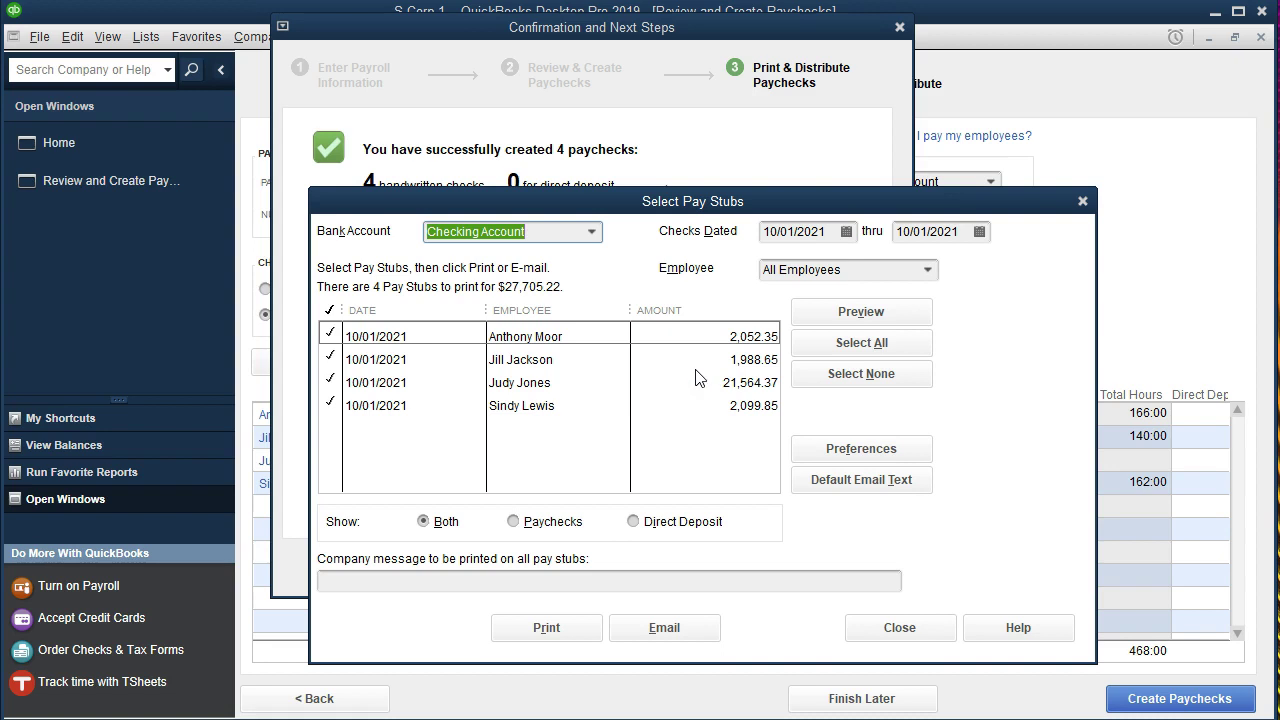
left_click(714, 388)
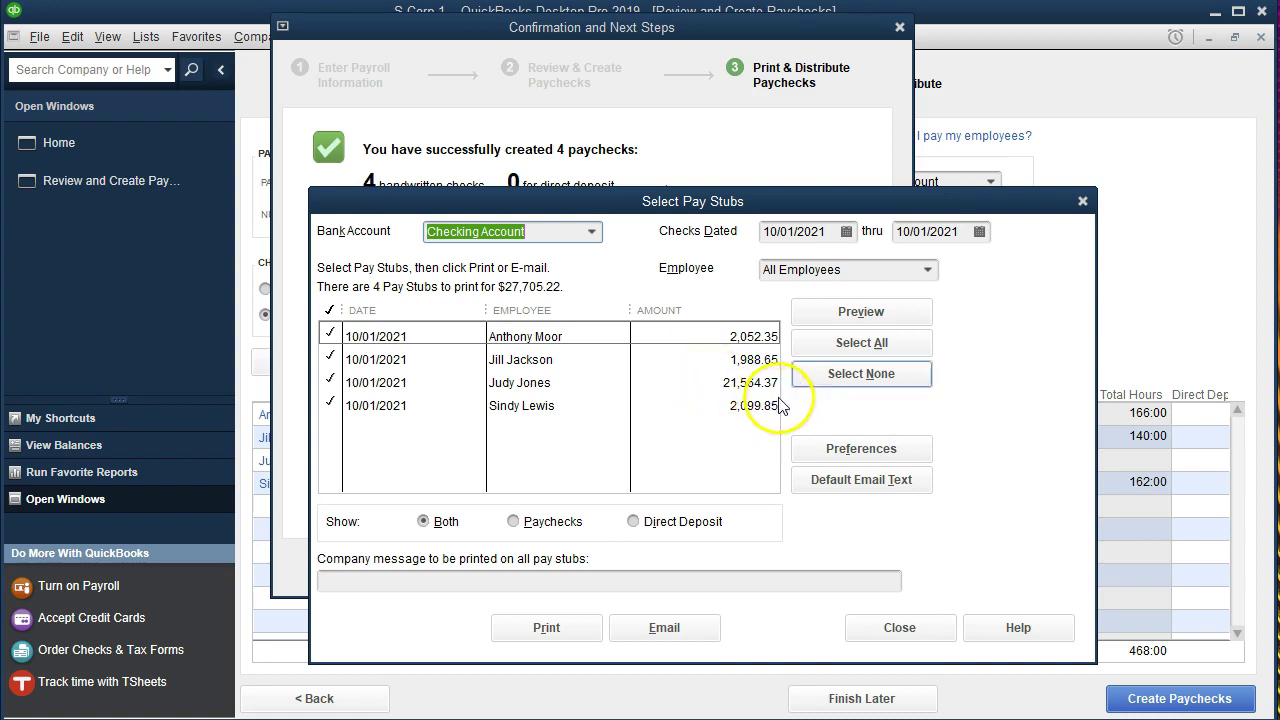
left_click(889, 318)
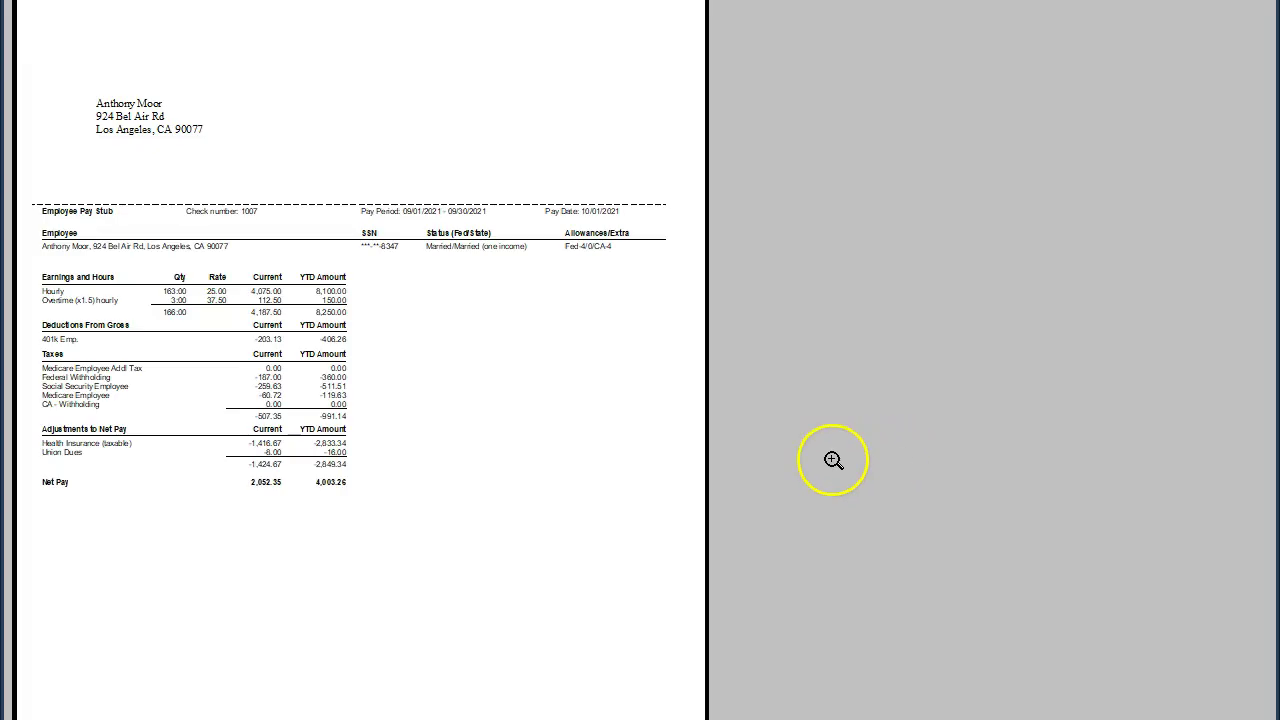
- Close the pay stub preview, the pay stub selection and the payroll confirmation
left_click(585, 466)
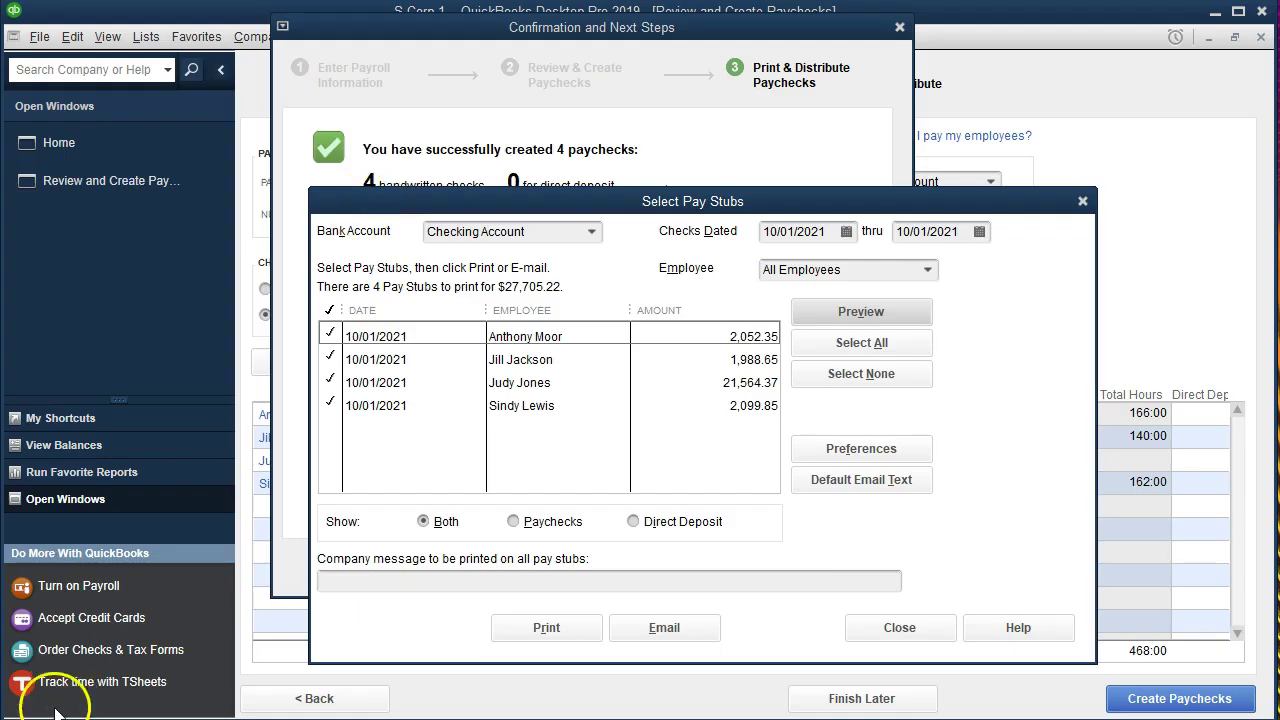
left_click(1082, 201)
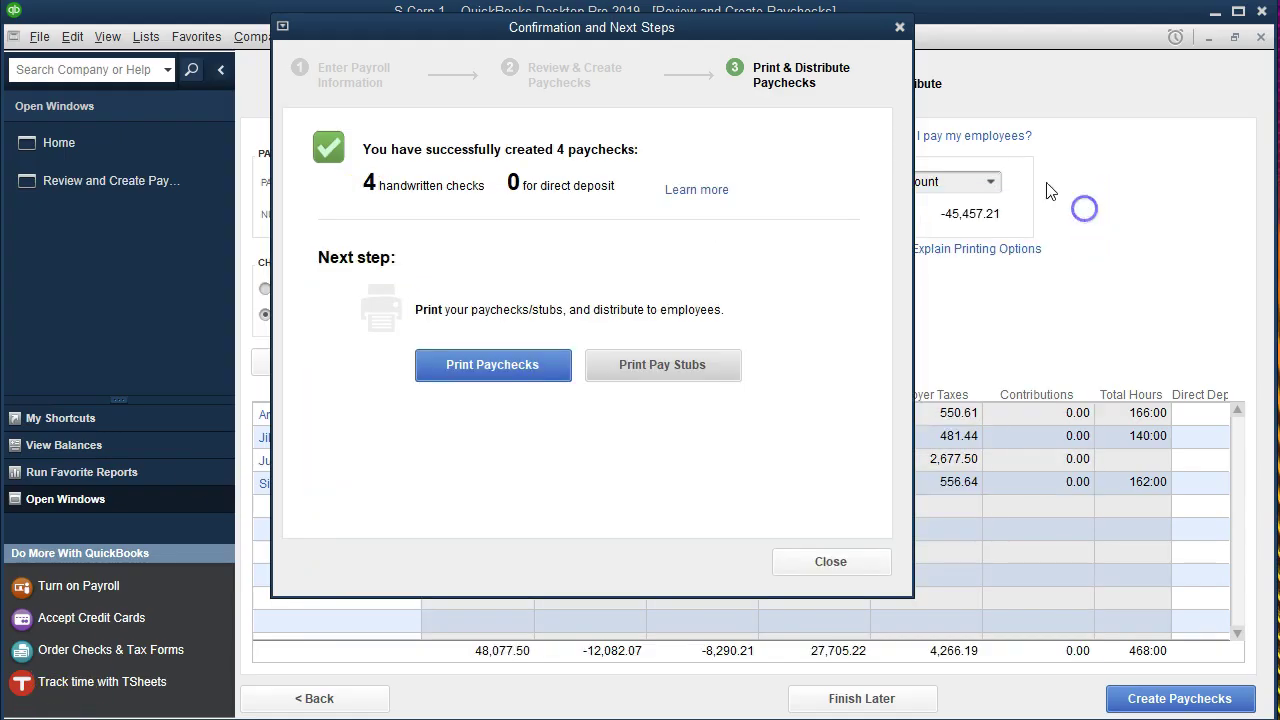
left_click(899, 27)
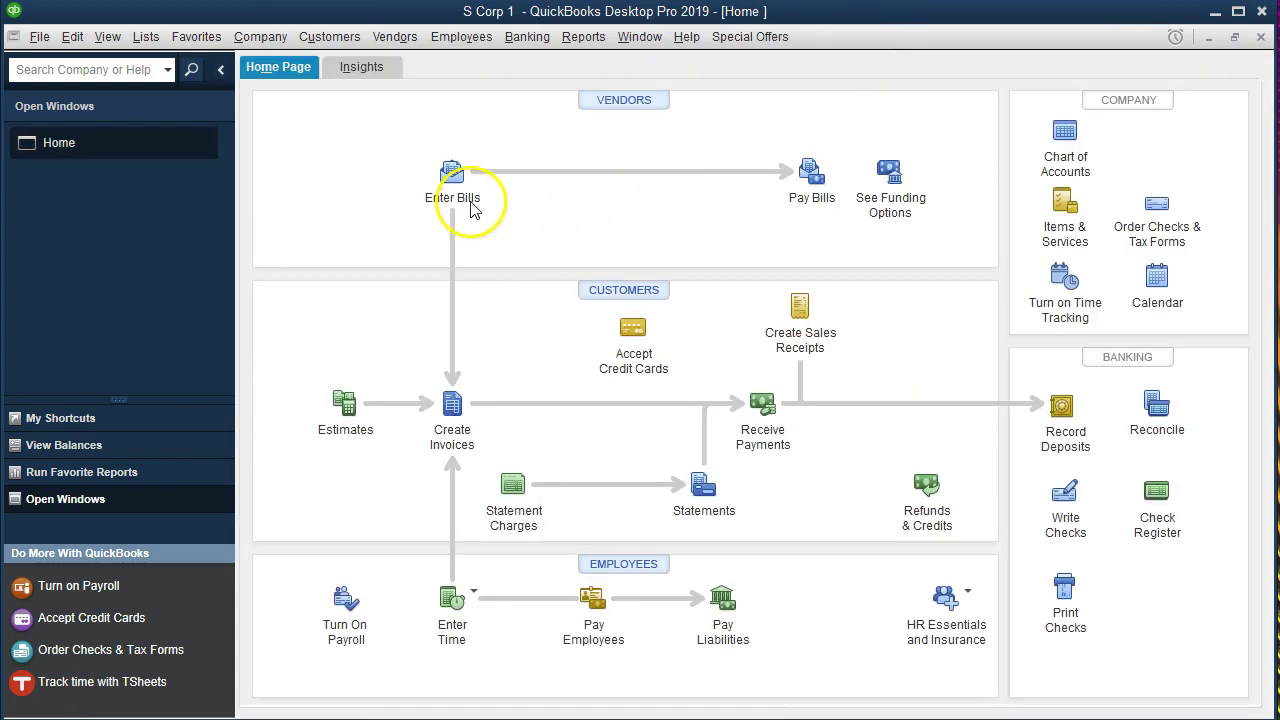
- Open the register of the Checking Account to view the new paychecks
left_click(518, 46)
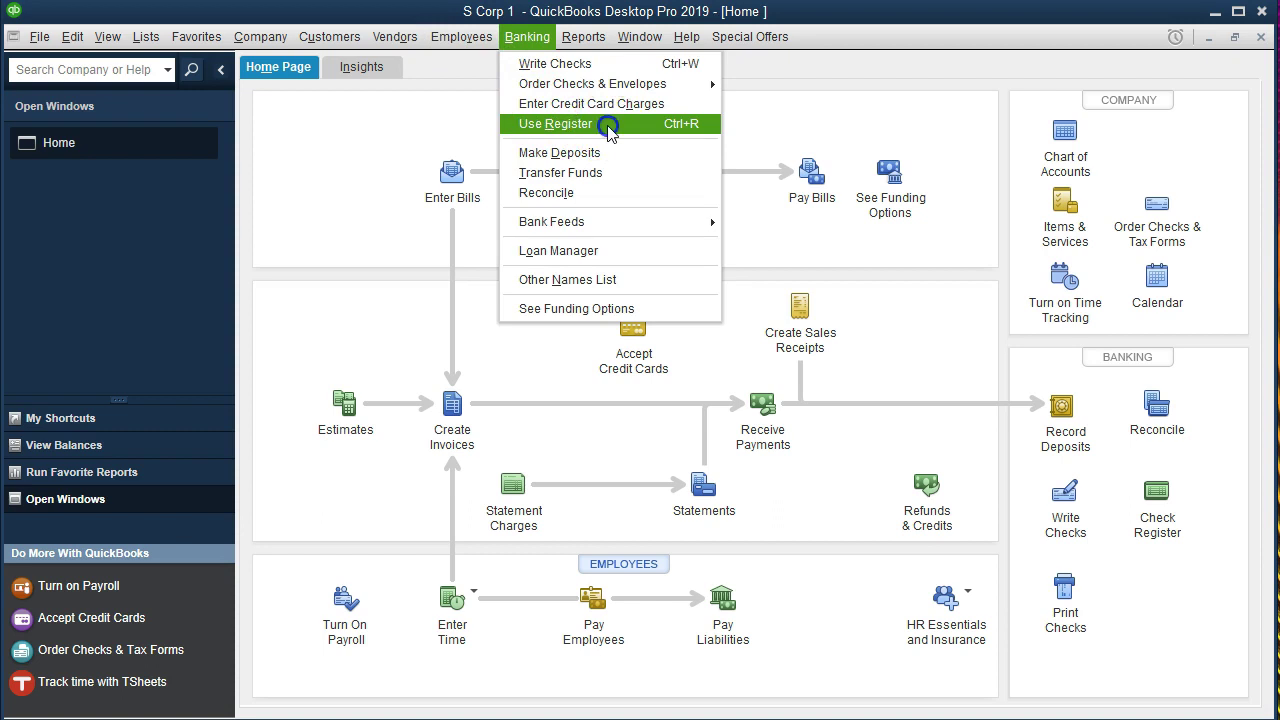
left_click(609, 125)
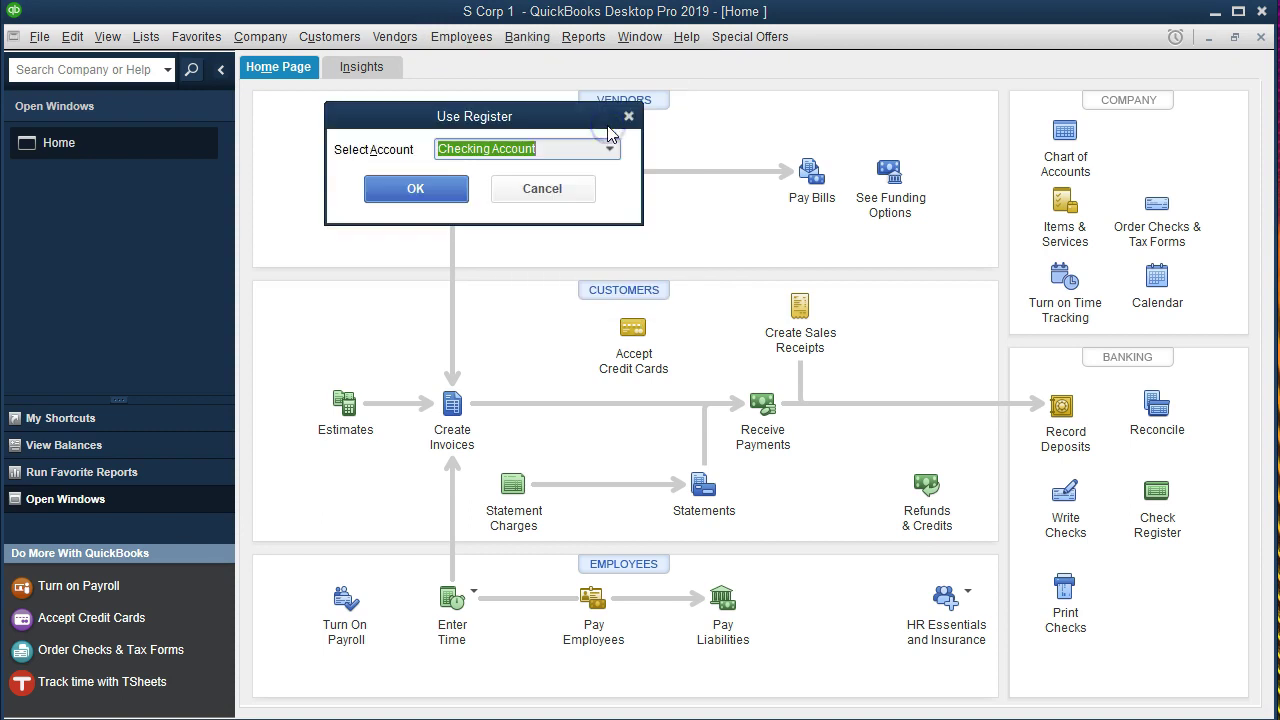
left_click(458, 199)
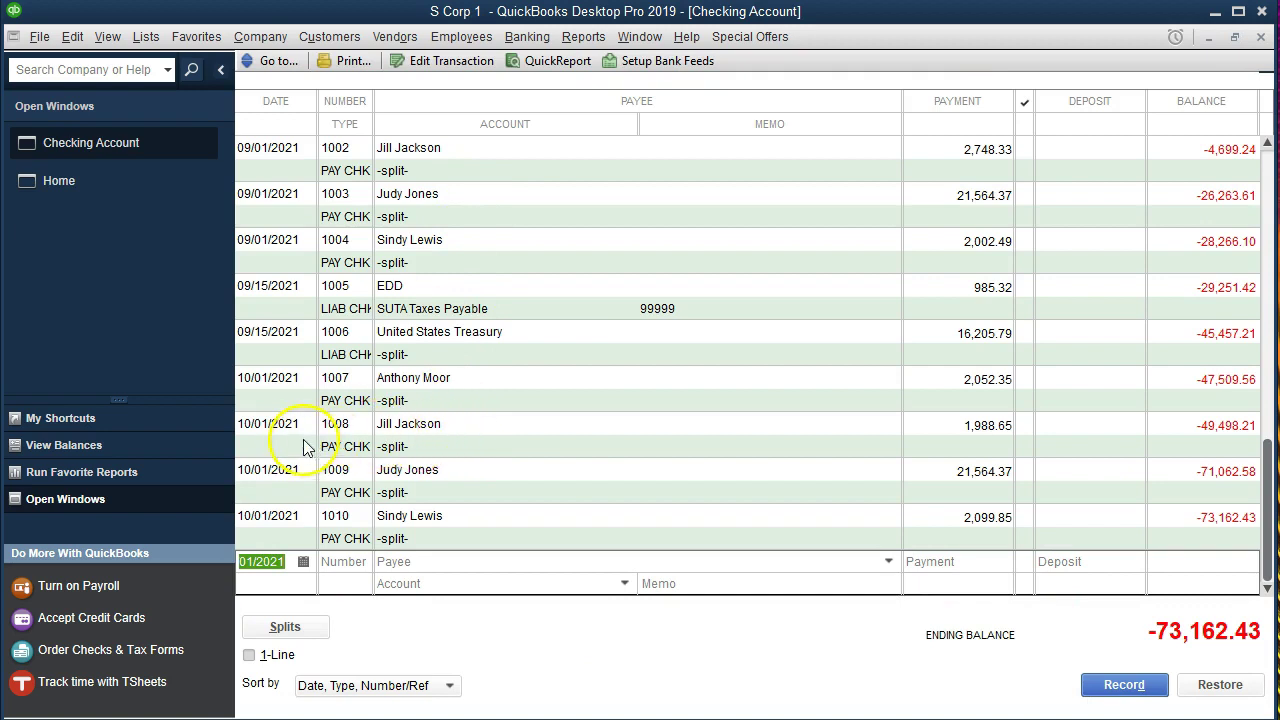
- Open paycheck 1010 from the register, review its paycheck detail, and return to the register
double_click(337, 546)
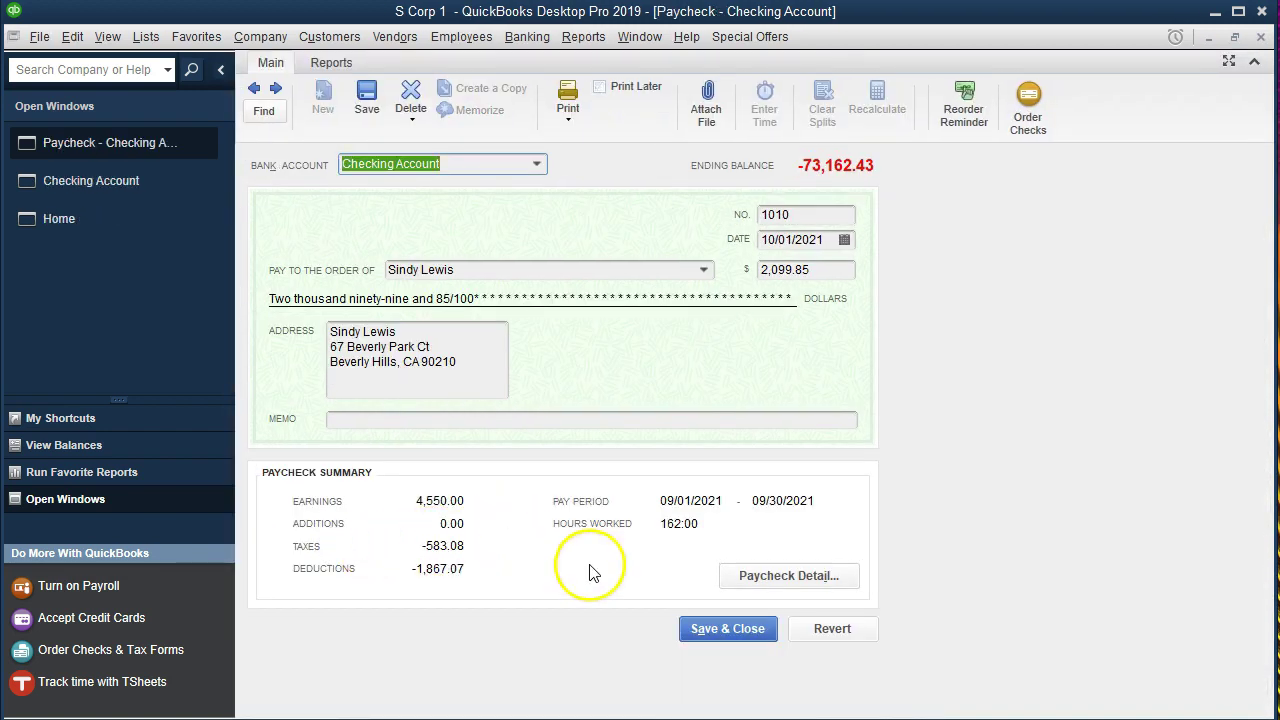
left_click(812, 576)
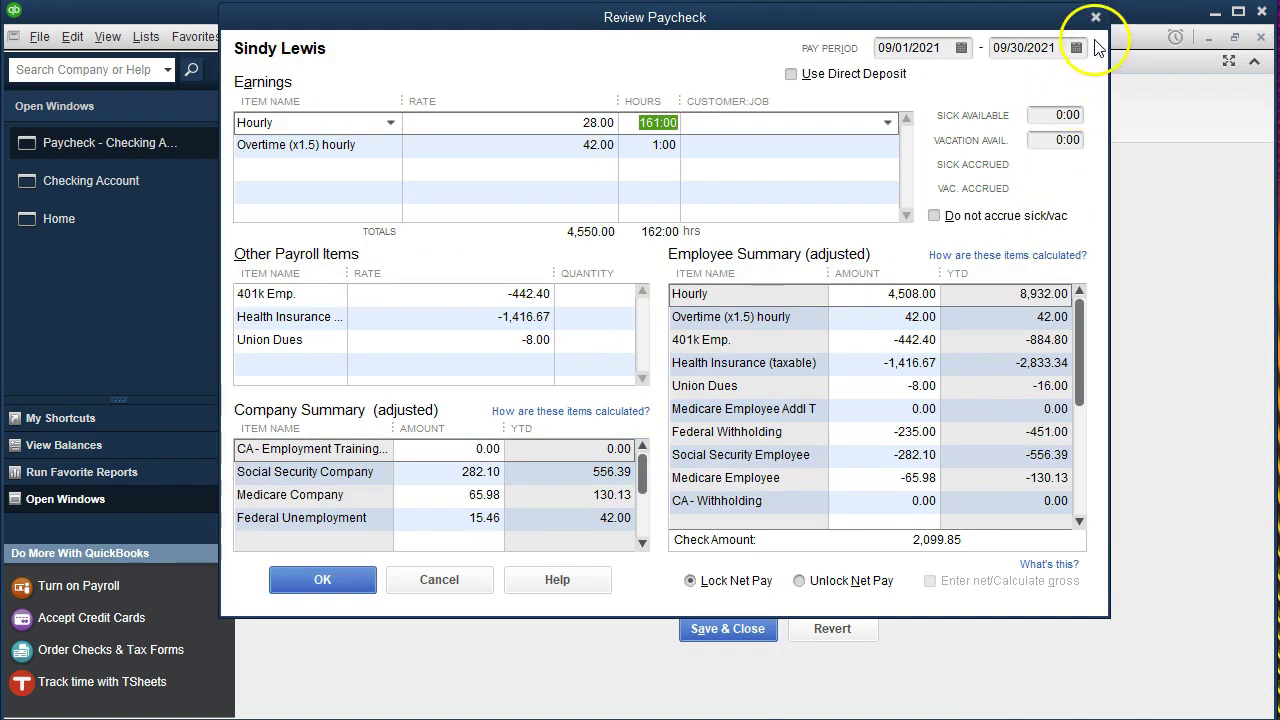
left_click(1096, 18)
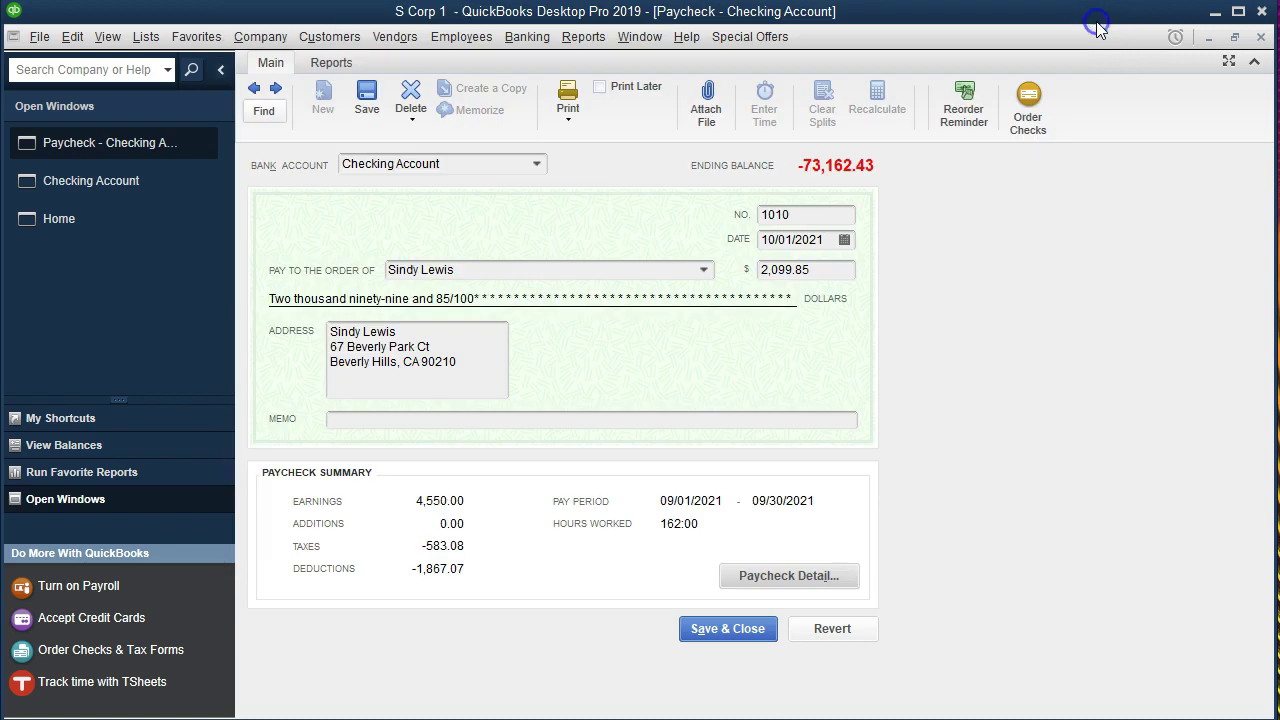
left_click(1260, 36)
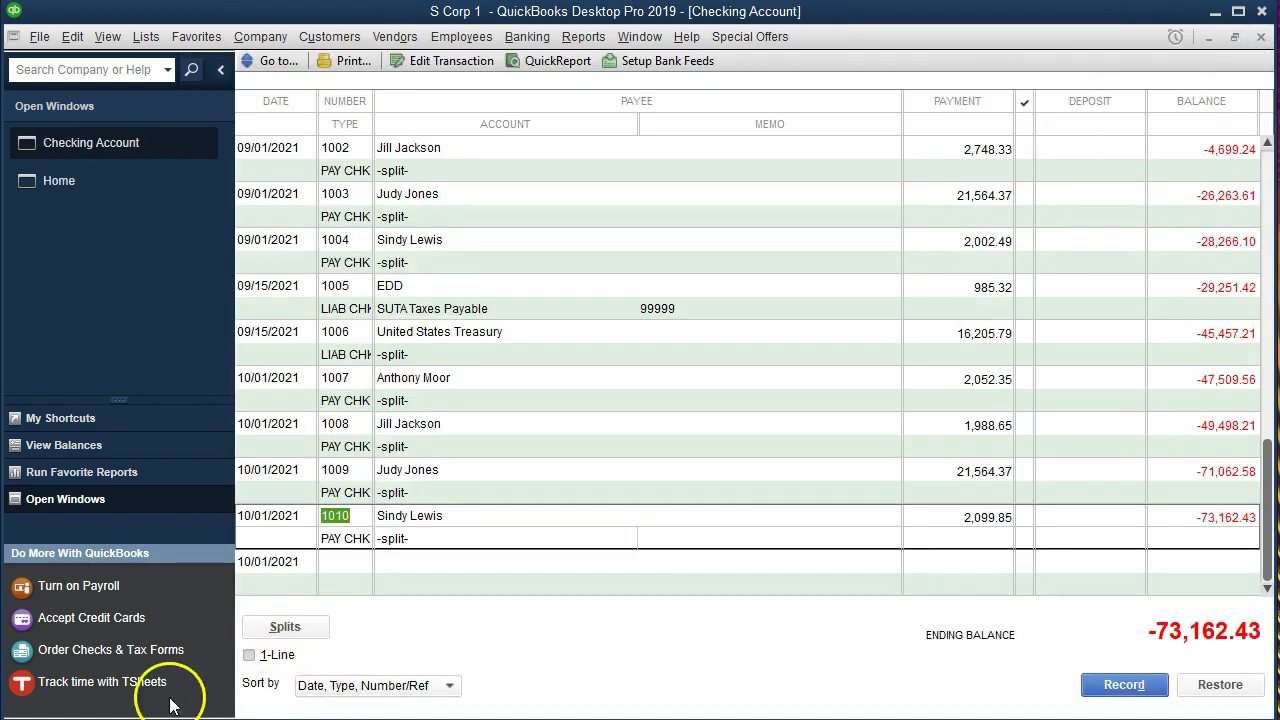